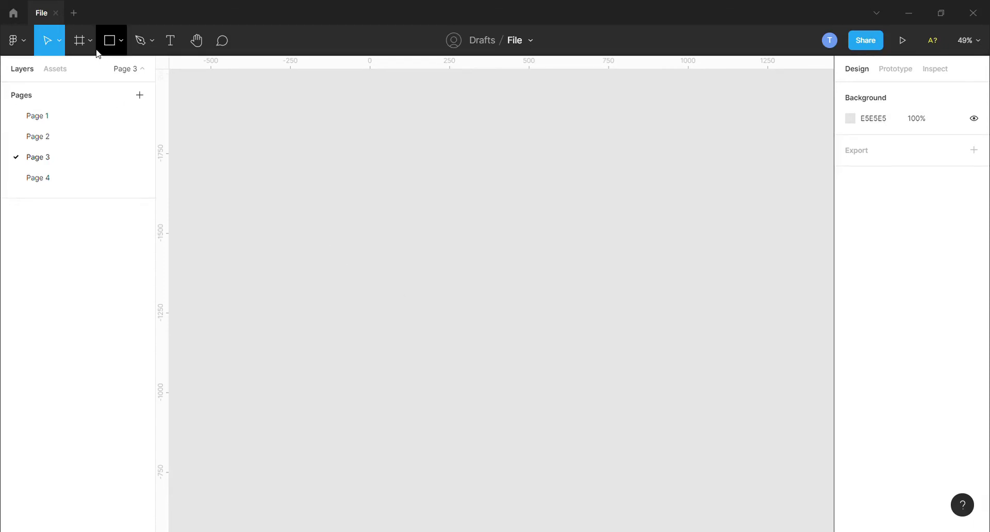
# Step: Draw a 200×500 frame on Page 3
pyautogui.click(83, 42)
pyautogui.moveTo(264, 159)
pyautogui.mouseDown()
pyautogui.moveTo(317, 307)
pyautogui.moveTo(318, 292)
pyautogui.moveTo(333, 323)
pyautogui.mouseUp()
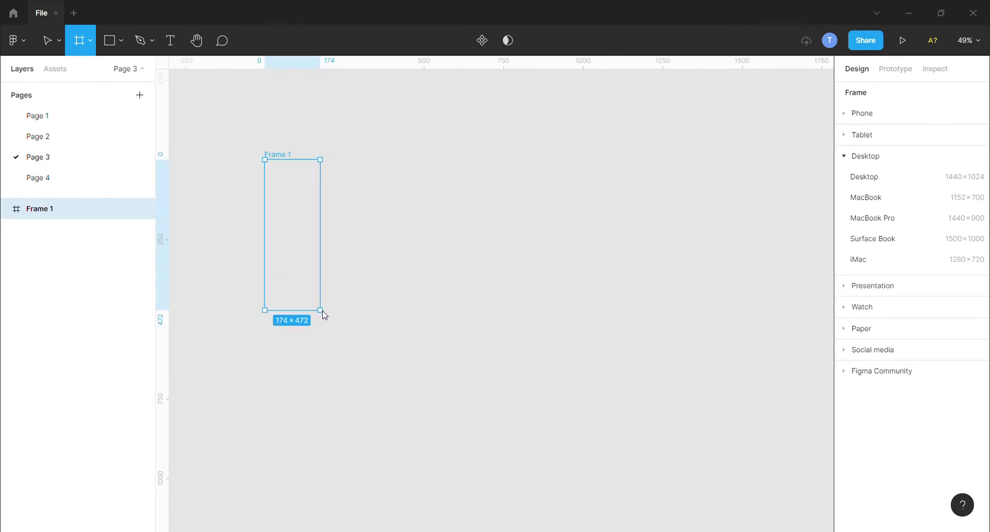
pyautogui.click(360, 272)
# Step: Paste three copies of the frame beside it, giving Frames 1 through 4
pyautogui.click(311, 252)
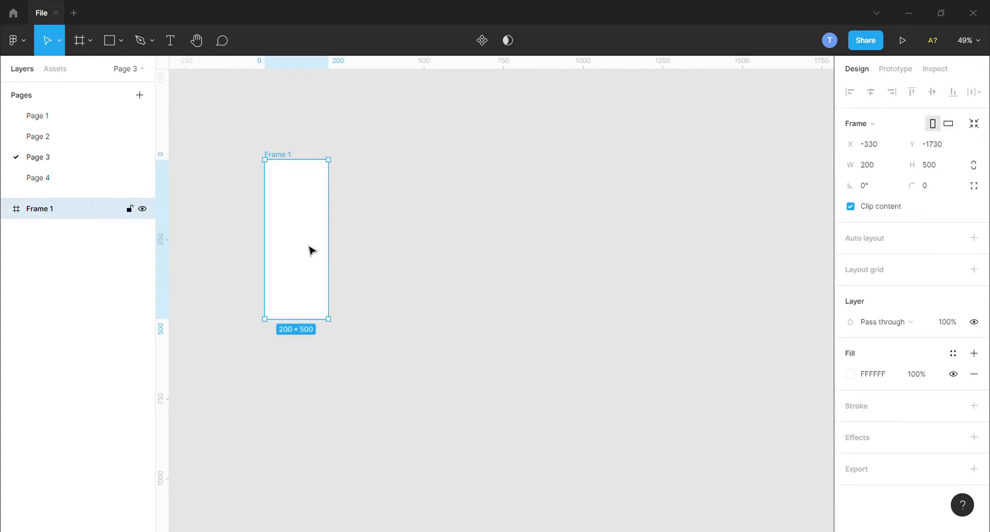
pyautogui.hotkey('ctrl', 'v')
pyautogui.hotkey('ctrl', 'v')
pyautogui.hotkey('ctrl', 'v')
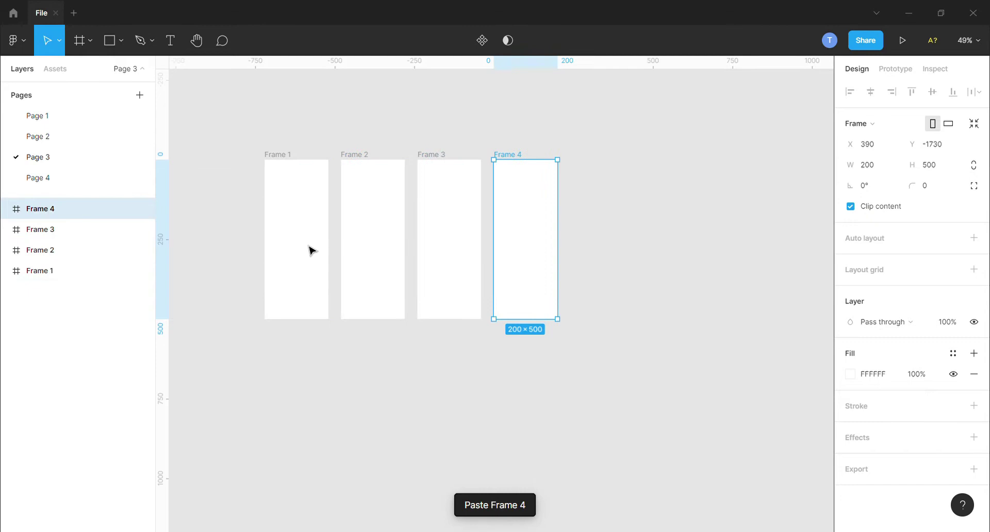
pyautogui.click(251, 206)
pyautogui.click(295, 205)
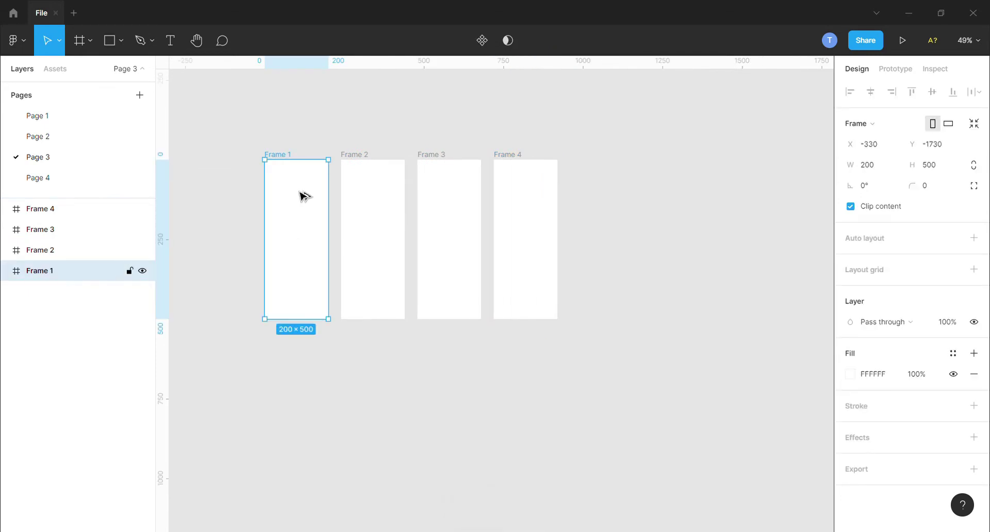
# Step: Search the Unsplash plugin for 'facebook' and scroll through the icon photo results
pyautogui.hotkey('ctrl', 'alt', 'p')
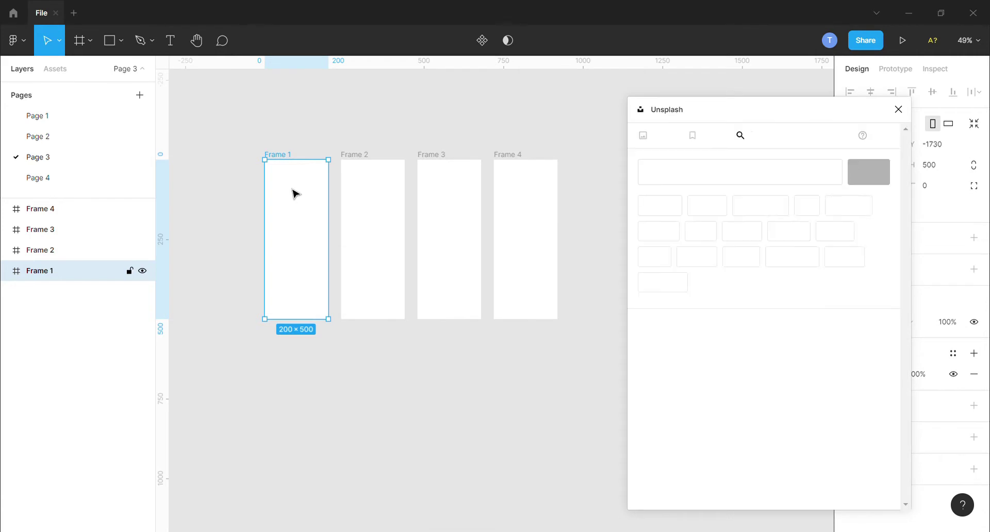
pyautogui.click(695, 181)
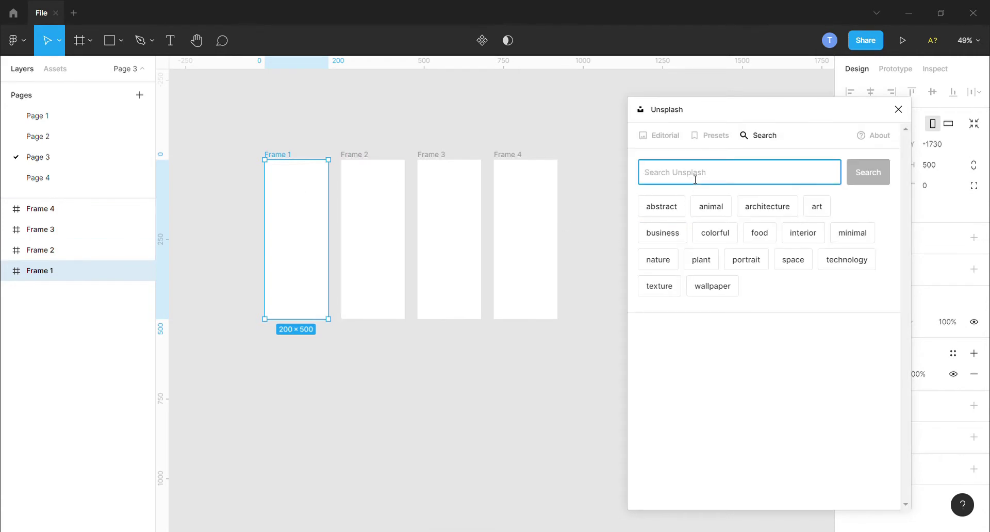
pyautogui.write('facebook')
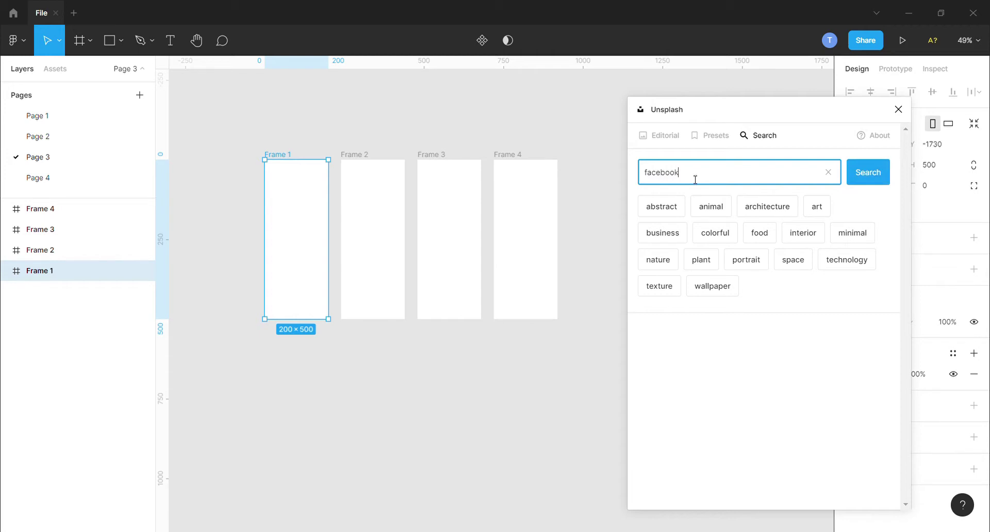
pyautogui.press('Return')
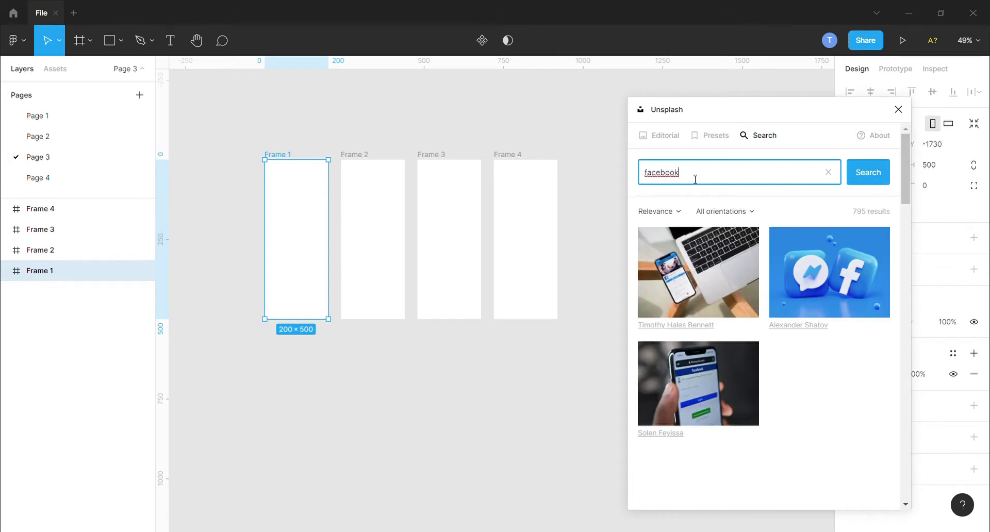
pyautogui.scroll(-2, 774, 320)
pyautogui.scroll(-3, 774, 320)
pyautogui.scroll(-2, 773, 319)
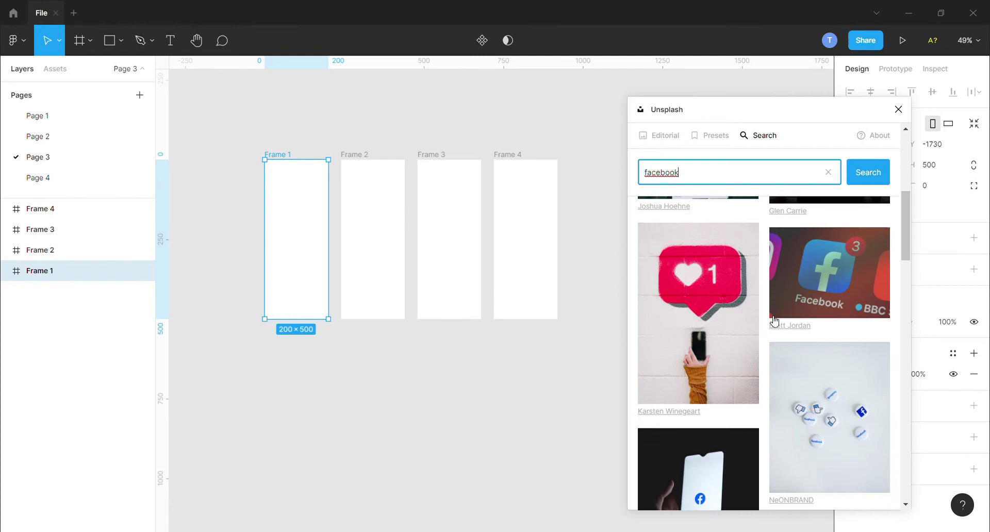
pyautogui.scroll(-3, 773, 320)
pyautogui.scroll(-3, 773, 320)
pyautogui.scroll(-3, 774, 320)
pyautogui.scroll(-1, 774, 319)
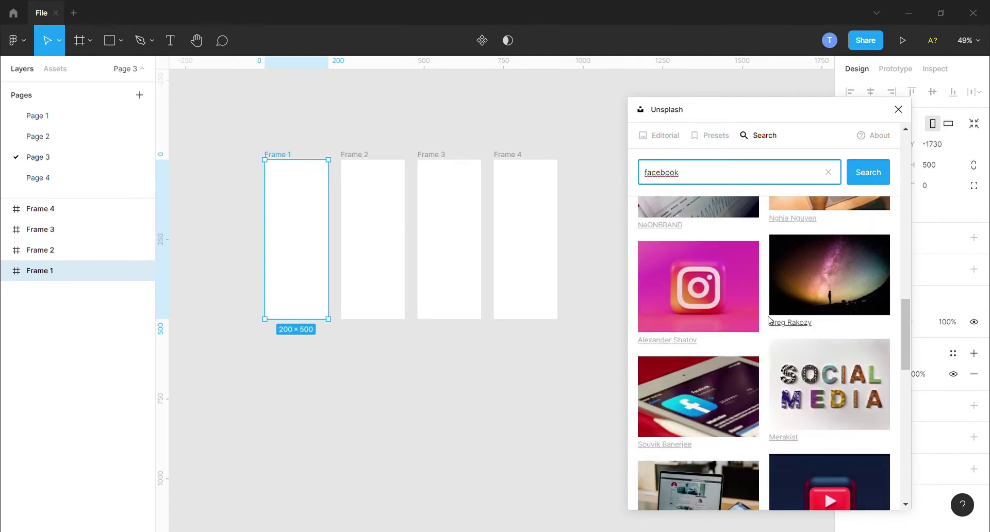
pyautogui.scroll(-3, 773, 320)
# Step: Fill Frames 1–4 with YouTube, Instagram, WhatsApp and Twitter photos
pyautogui.click(801, 309)
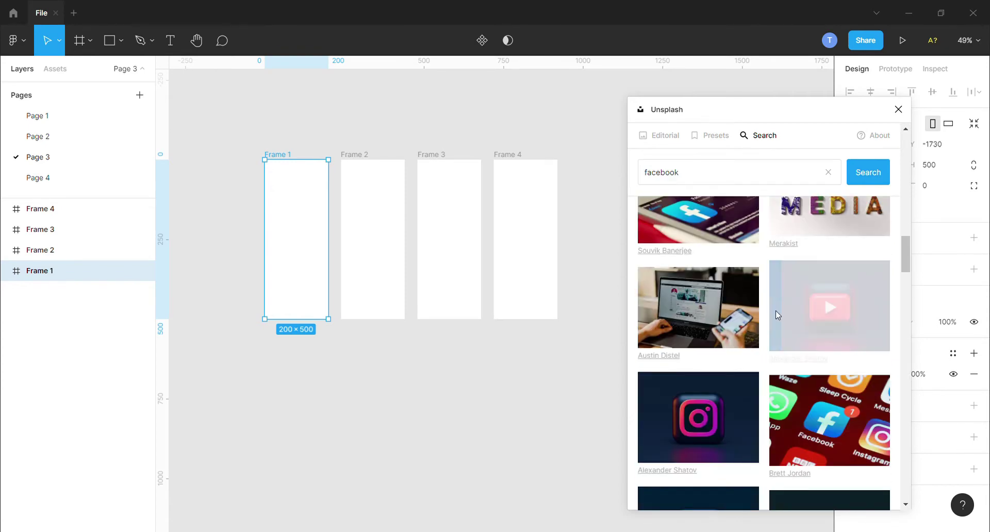
pyautogui.click(372, 266)
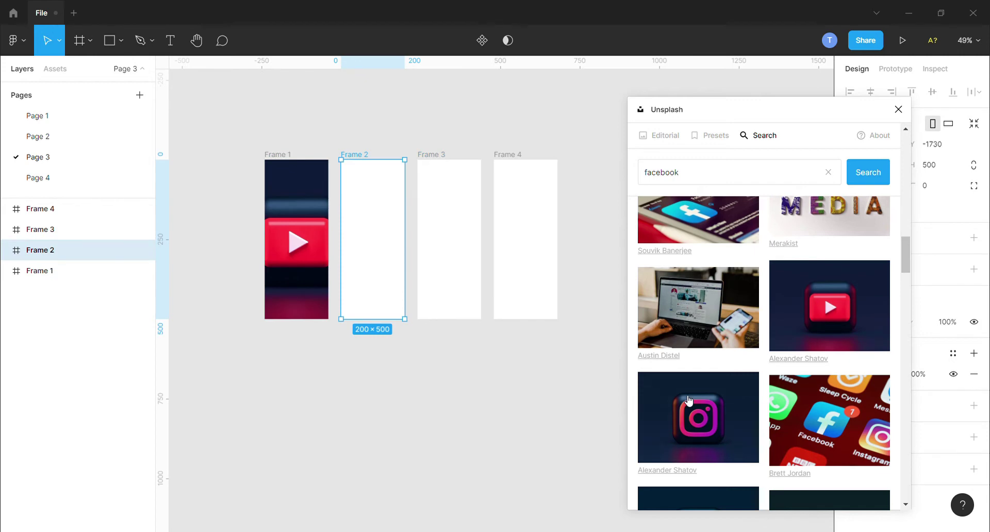
pyautogui.click(699, 427)
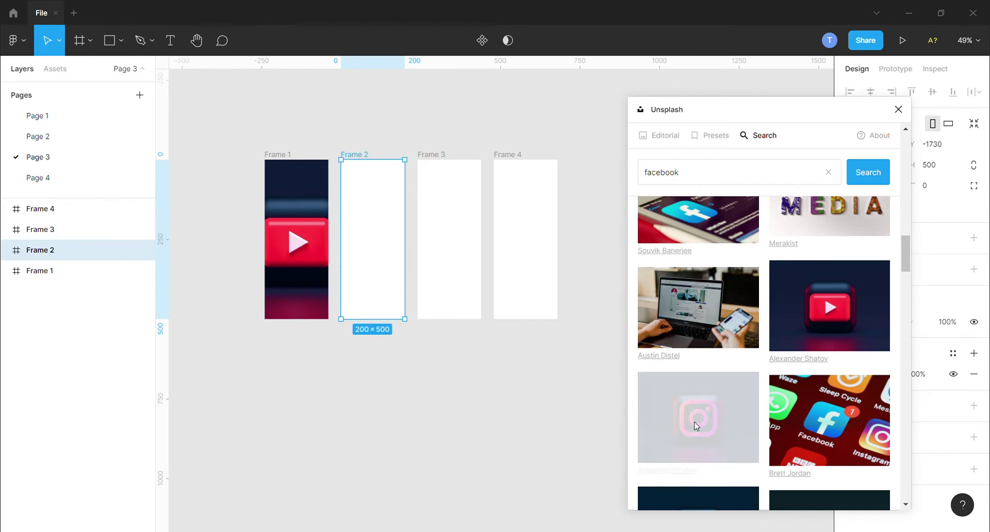
pyautogui.click(477, 272)
pyautogui.scroll(-2, 787, 365)
pyautogui.scroll(-1, 786, 365)
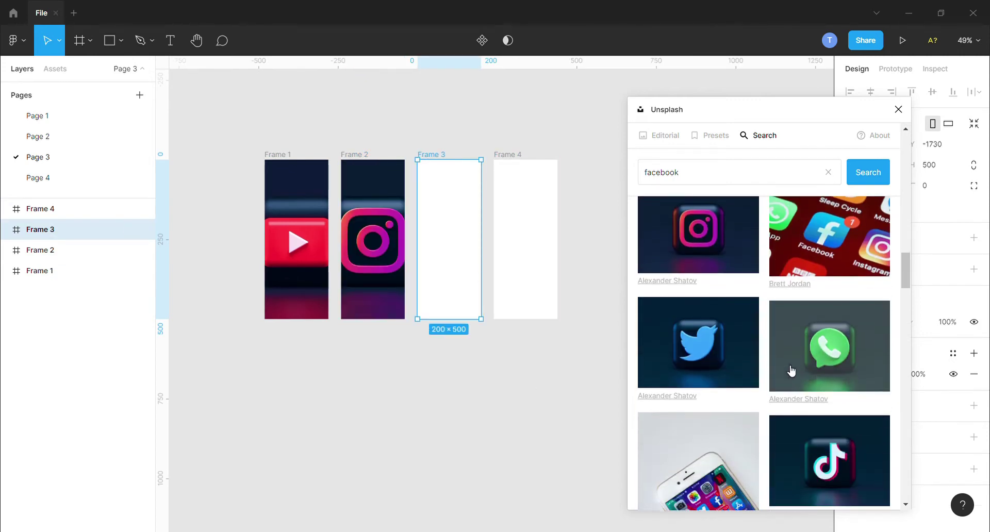
pyautogui.click(818, 363)
pyautogui.click(542, 232)
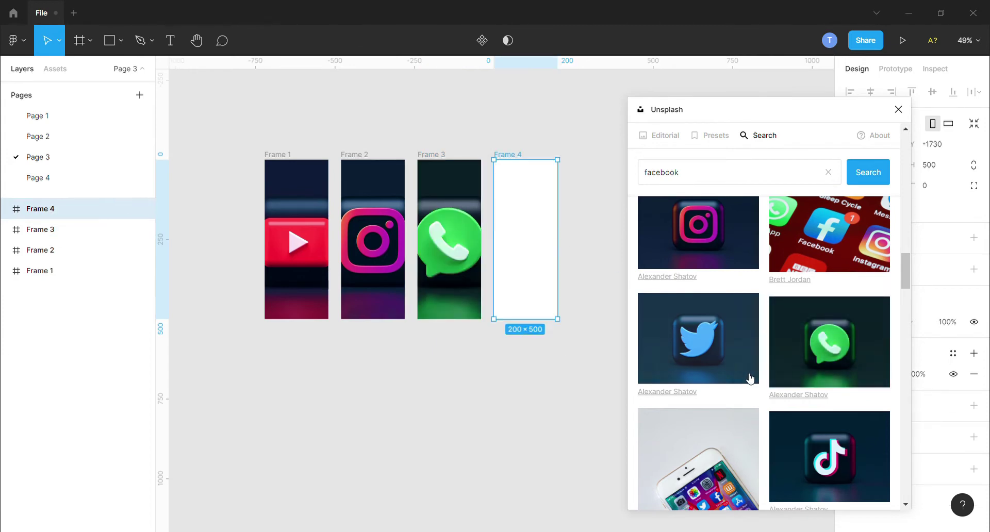
pyautogui.click(711, 347)
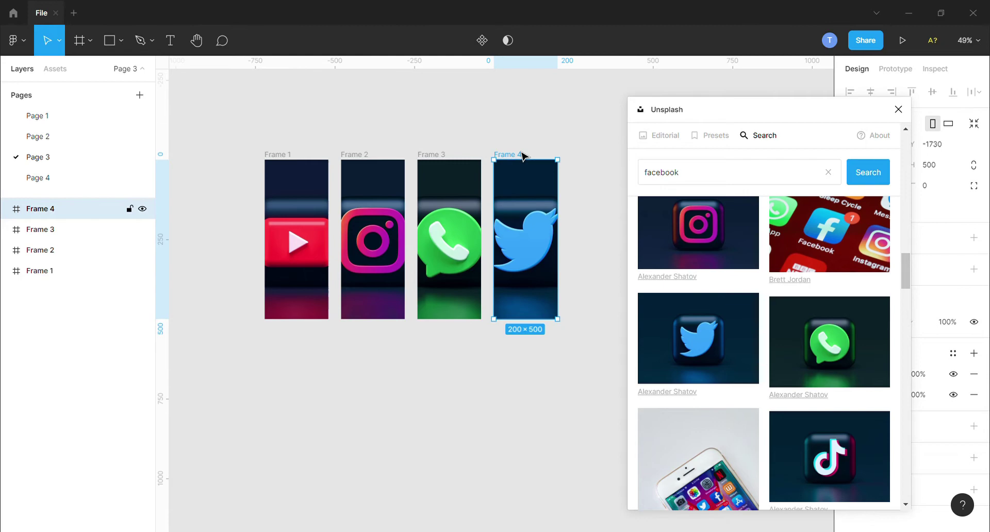
# Step: Paste a fifth frame, fill it with the TikTok photo, and close the Unsplash plugin
pyautogui.hotkey('ctrl', 'v')
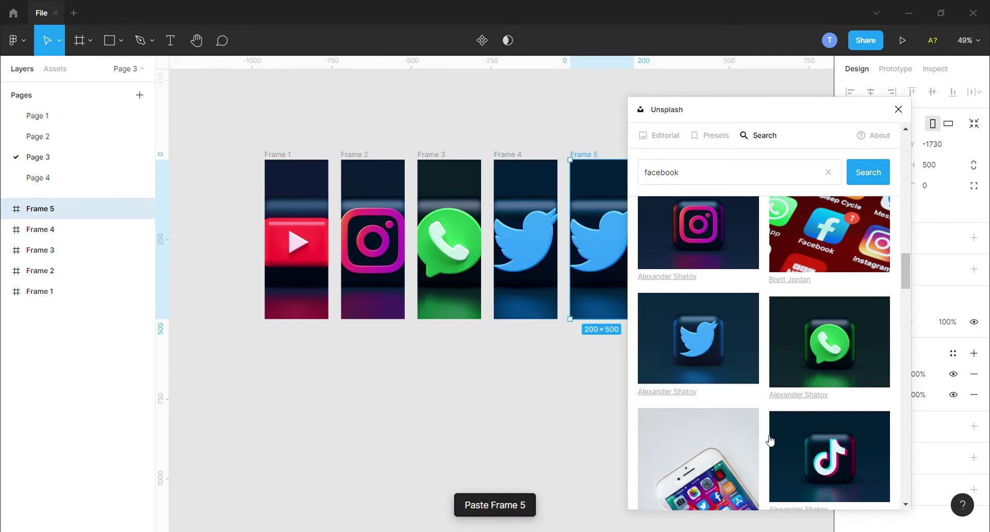
pyautogui.click(798, 450)
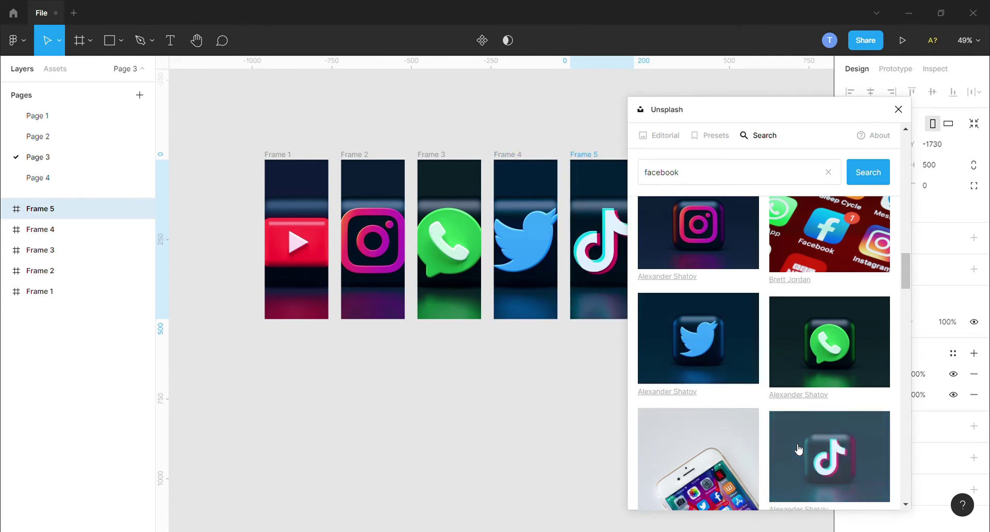
pyautogui.click(898, 110)
pyautogui.click(741, 306)
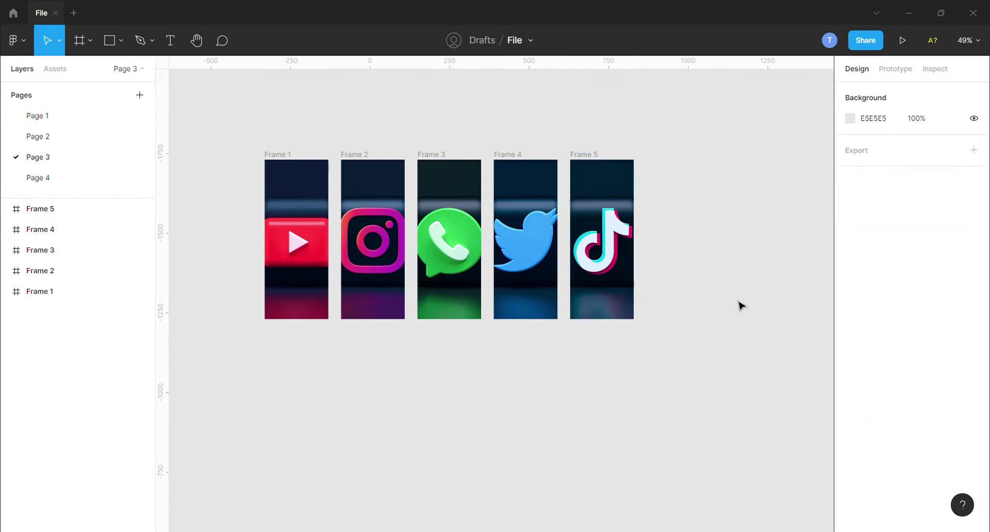
# Step: Draw a wide, short Frame 6 beside Frame 5 and type a heading inside it
pyautogui.click(78, 42)
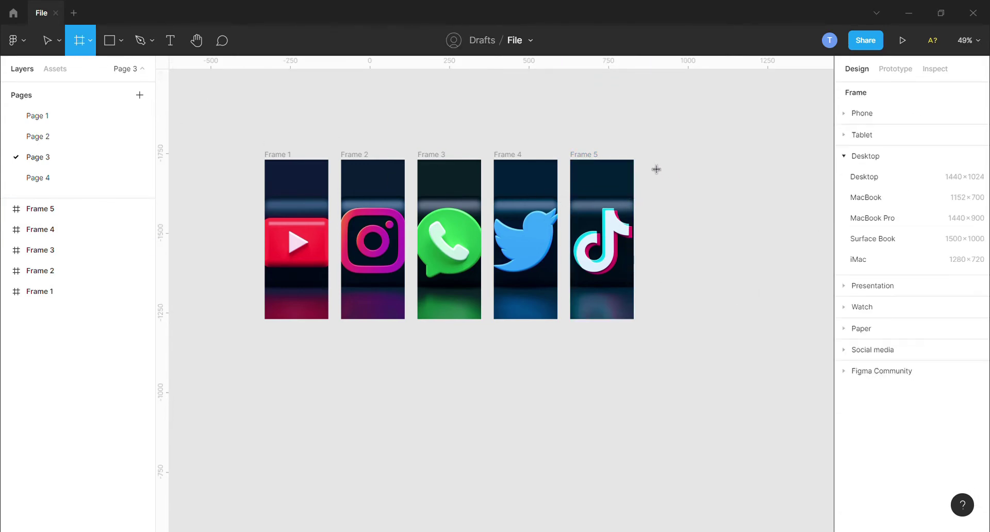
pyautogui.moveTo(646, 159); pyautogui.dragTo(731, 190)
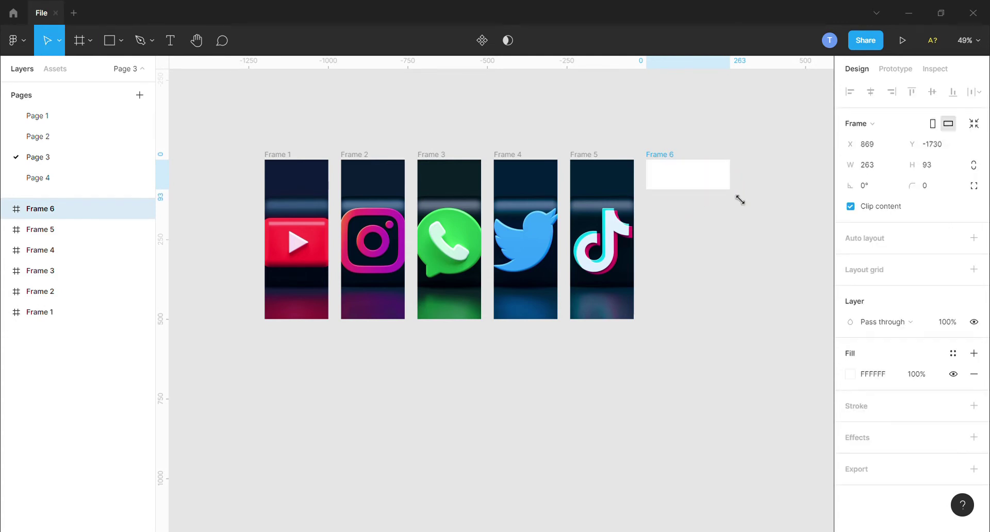
pyautogui.click(745, 212)
pyautogui.click(170, 40)
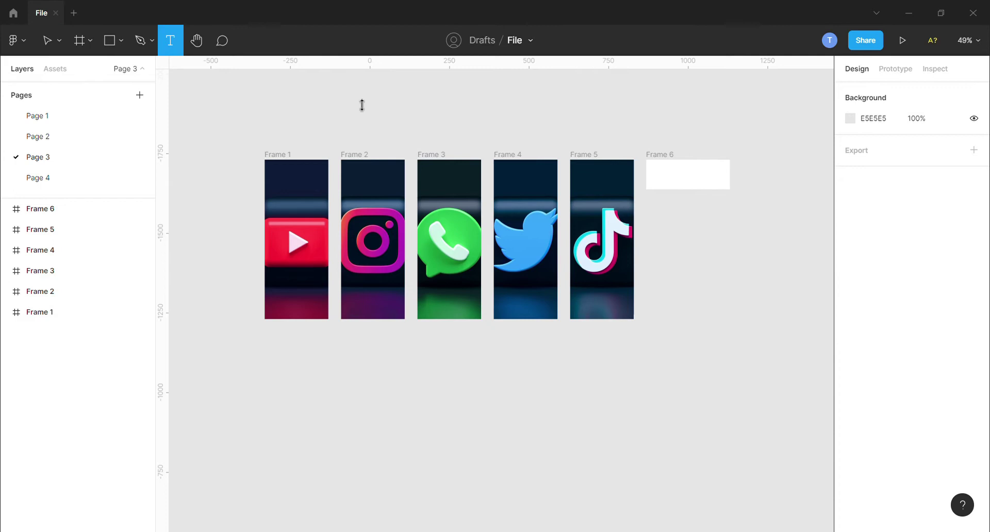
pyautogui.moveTo(660, 166); pyautogui.dragTo(722, 180)
pyautogui.write('S')
pyautogui.press('Escape')
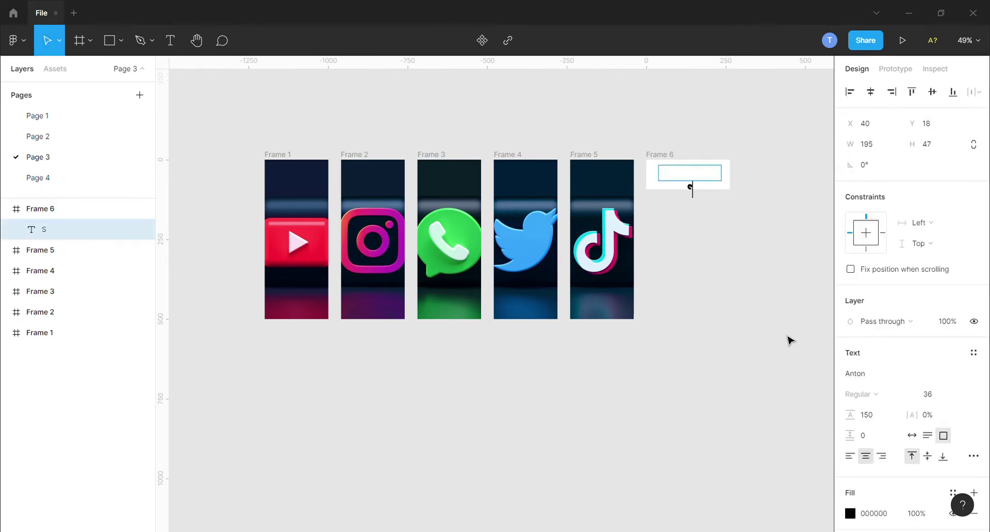
pyautogui.write('ocial')
pyautogui.write(' Medie')
pyautogui.press('Escape')
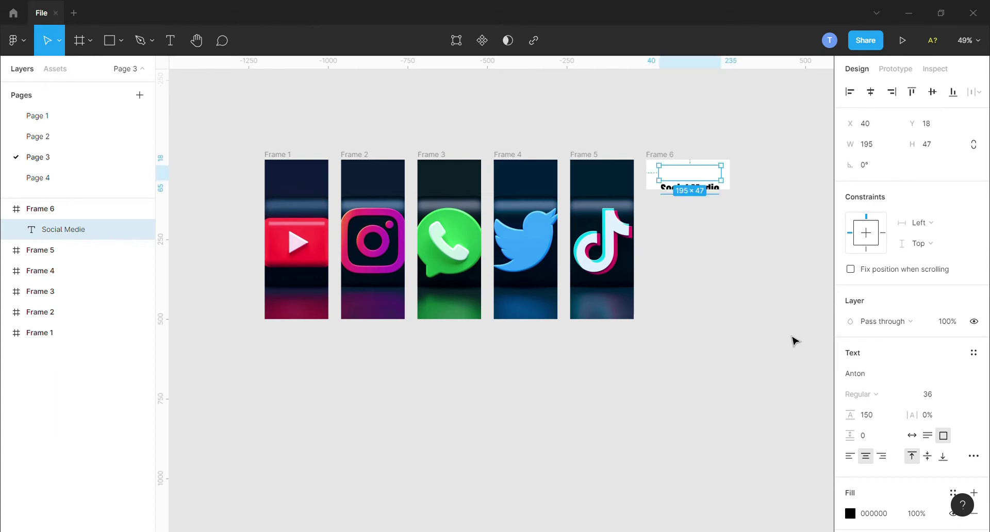
# Step: Set the heading to Auto width, move it up, and correct it to 'Social Media'
pyautogui.click(913, 436)
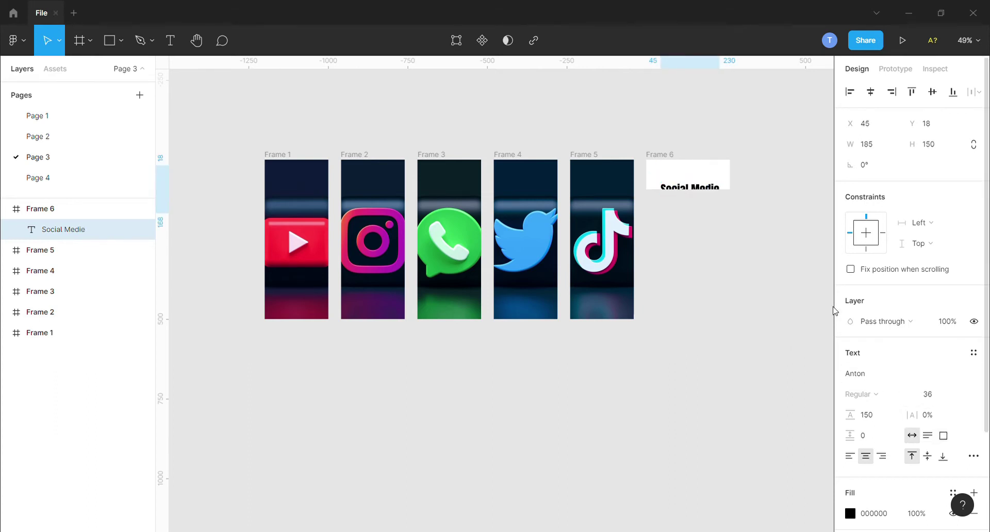
pyautogui.moveTo(697, 199)
pyautogui.mouseDown()
pyautogui.moveTo(691, 186)
pyautogui.moveTo(725, 198)
pyautogui.mouseUp()
pyautogui.doubleClick(716, 179)
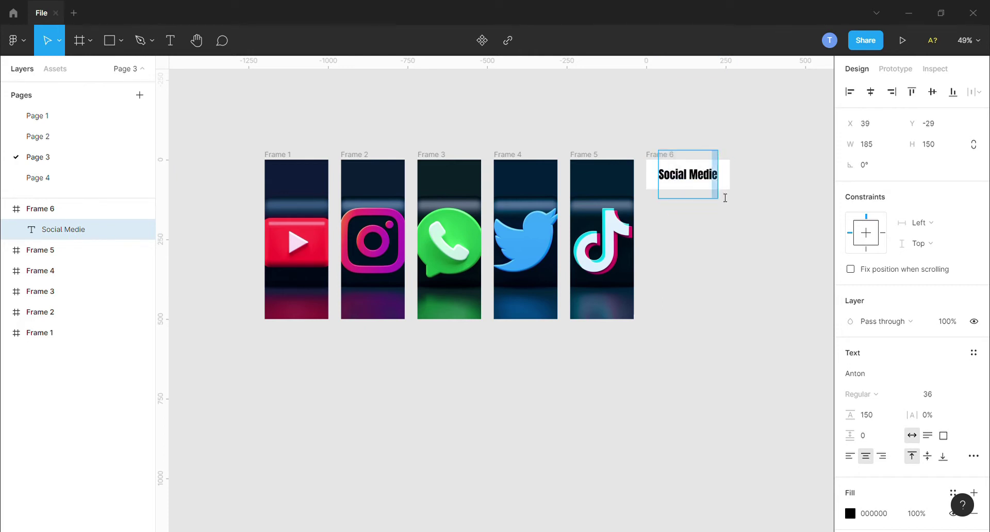
pyautogui.write('a')
pyautogui.press('Escape')
pyautogui.click(719, 236)
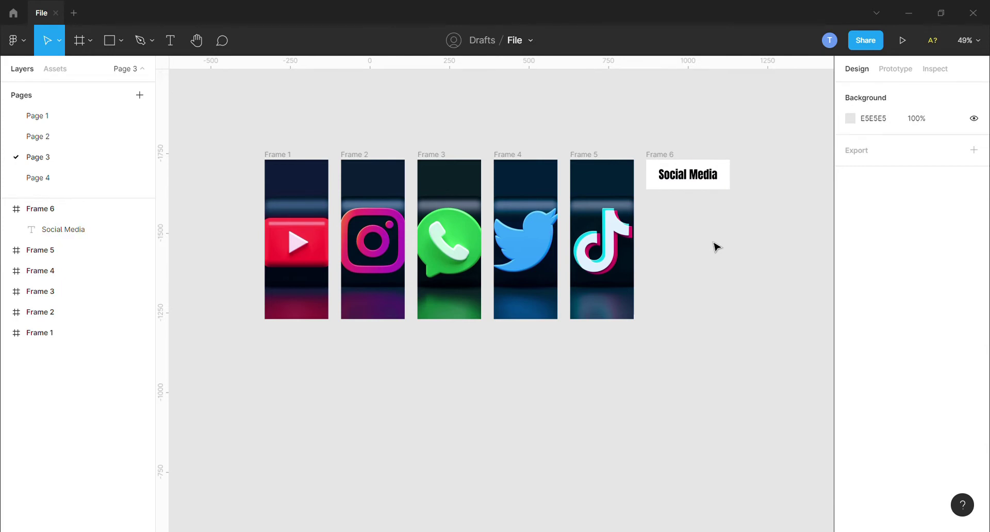
# Step: Select Frames 1–6 and apply Create multiple components to make each its own component
pyautogui.click(287, 157)
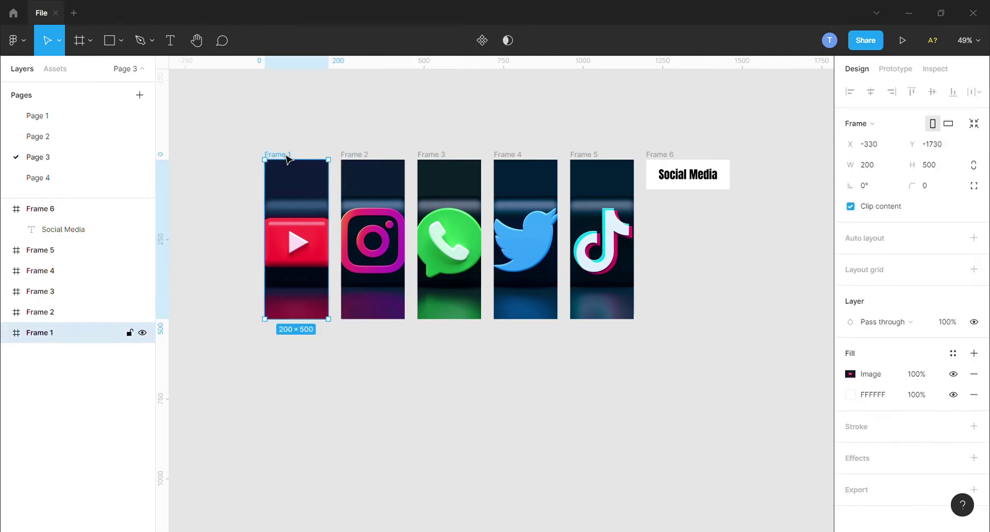
pyautogui.keyDown('shift'); pyautogui.click(382, 165); pyautogui.keyUp('shift')
pyautogui.keyDown('shift'); pyautogui.click(455, 165); pyautogui.keyUp('shift')
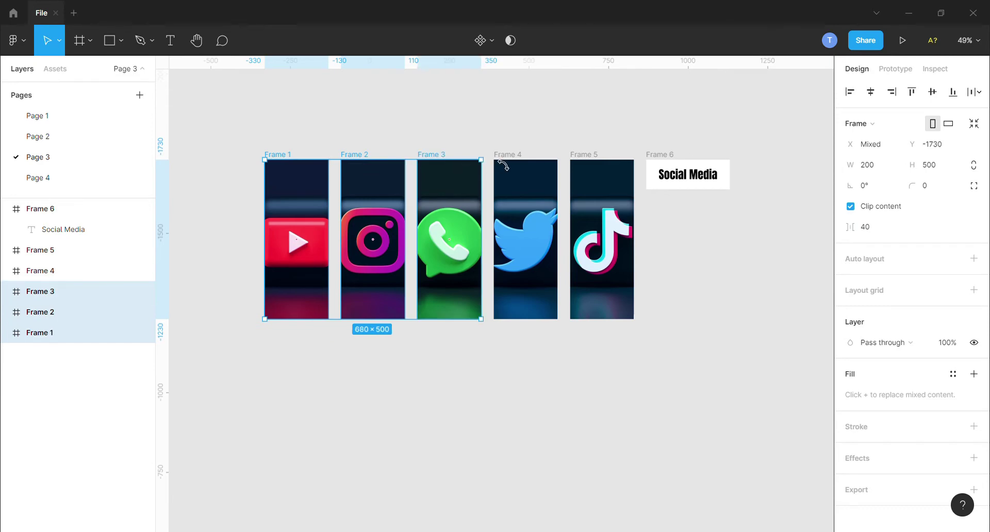
pyautogui.keyDown('shift'); pyautogui.click(508, 164); pyautogui.keyUp('shift')
pyautogui.keyDown('shift'); pyautogui.click(586, 161); pyautogui.keyUp('shift')
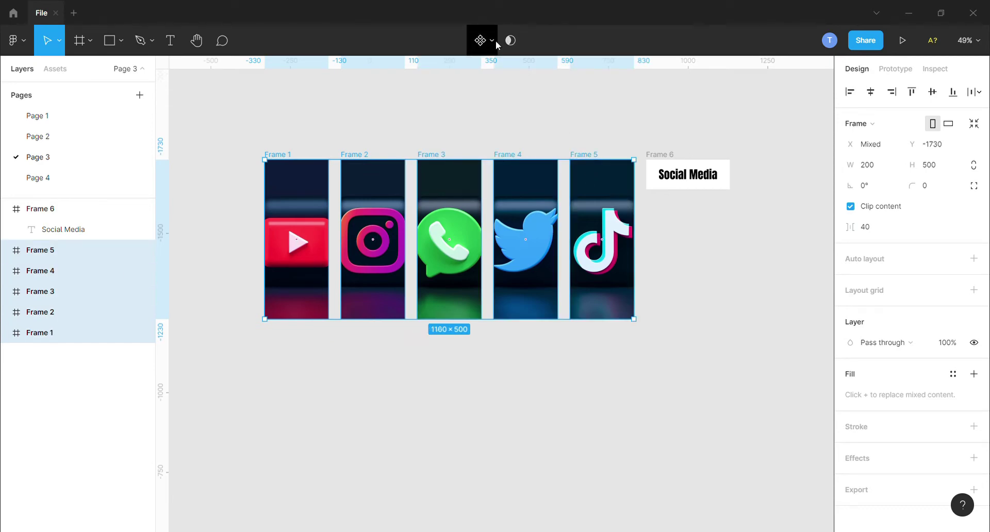
pyautogui.keyDown('shift'); pyautogui.click(657, 154); pyautogui.keyUp('shift')
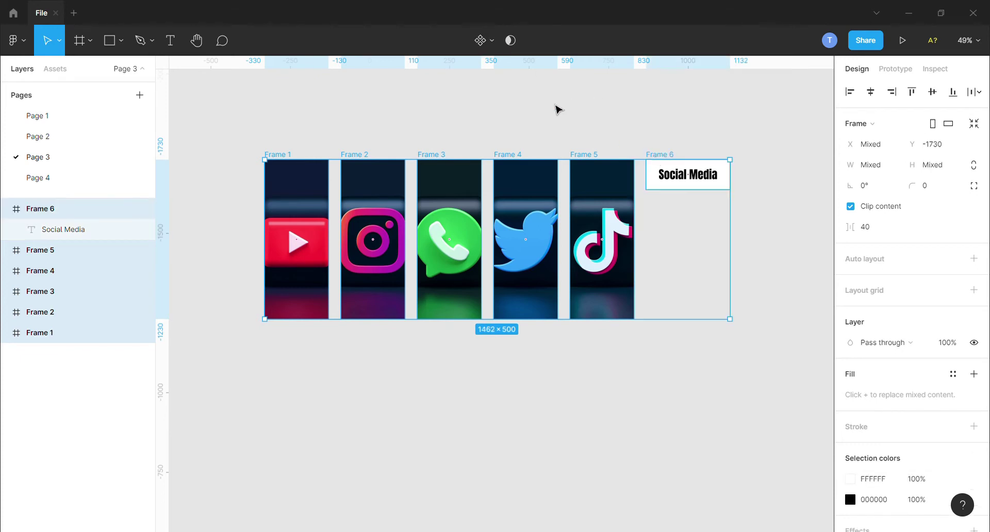
pyautogui.click(492, 42)
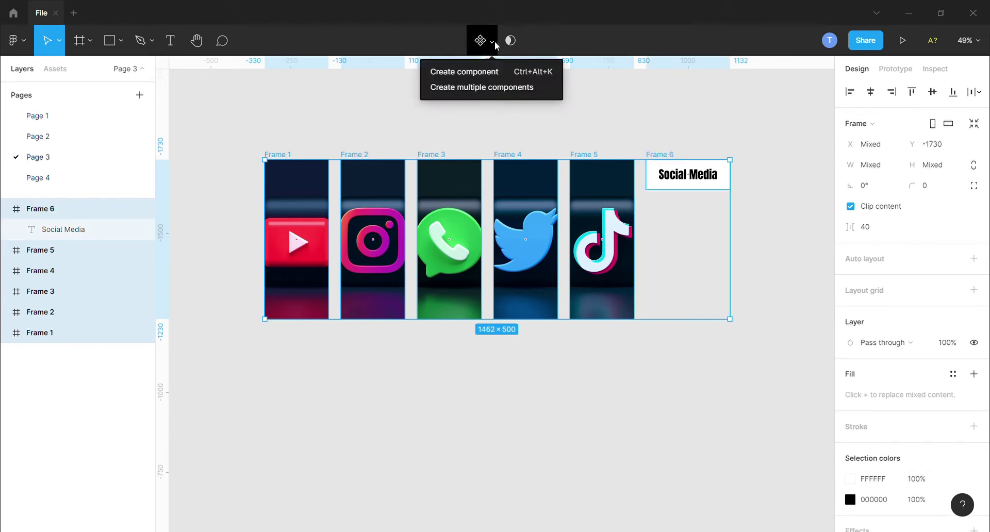
pyautogui.click(493, 89)
pyautogui.click(497, 139)
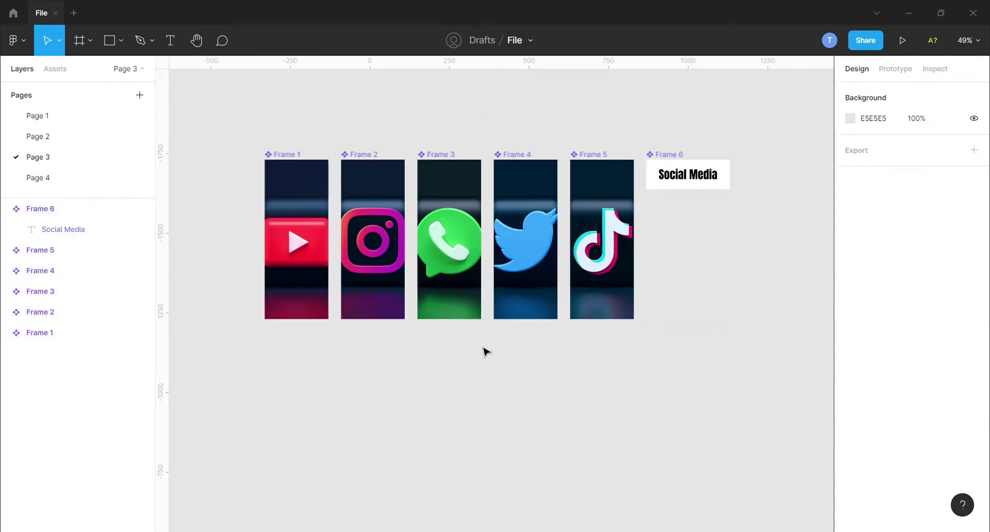
# Step: Create a Desktop-preset frame and place it below the icon frames
pyautogui.scroll(-3, 478, 392)
pyautogui.scroll(-1, 478, 391)
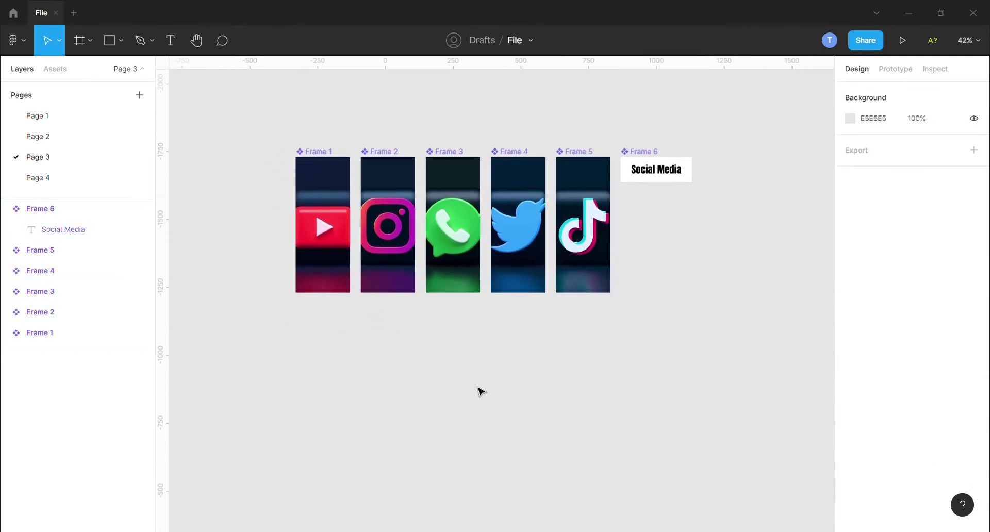
pyautogui.hscroll(1, 478, 391)
pyautogui.hscroll(1, 478, 392)
pyautogui.hscroll(1, 478, 392)
pyautogui.scroll(-1, 478, 391)
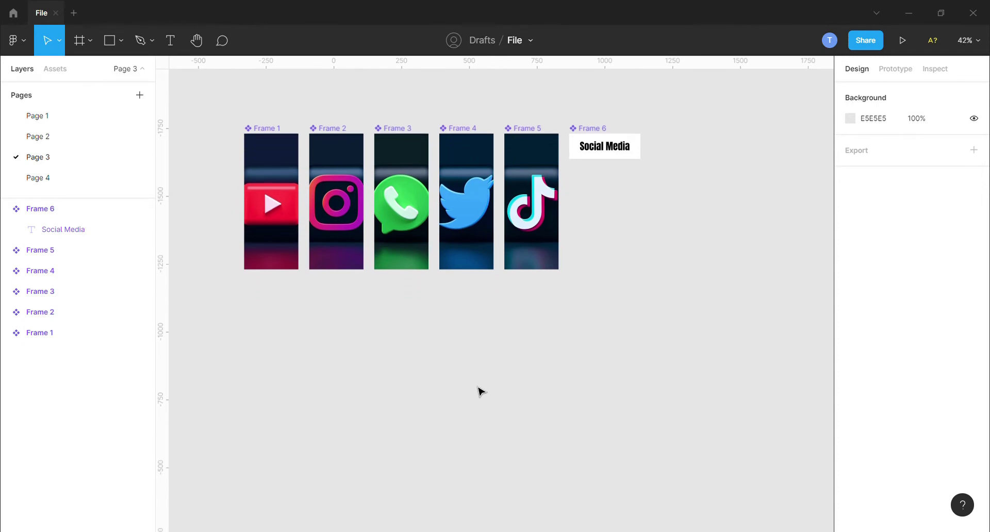
pyautogui.hscroll(1, 478, 392)
pyautogui.hscroll(1, 478, 392)
pyautogui.scroll(-1, 477, 391)
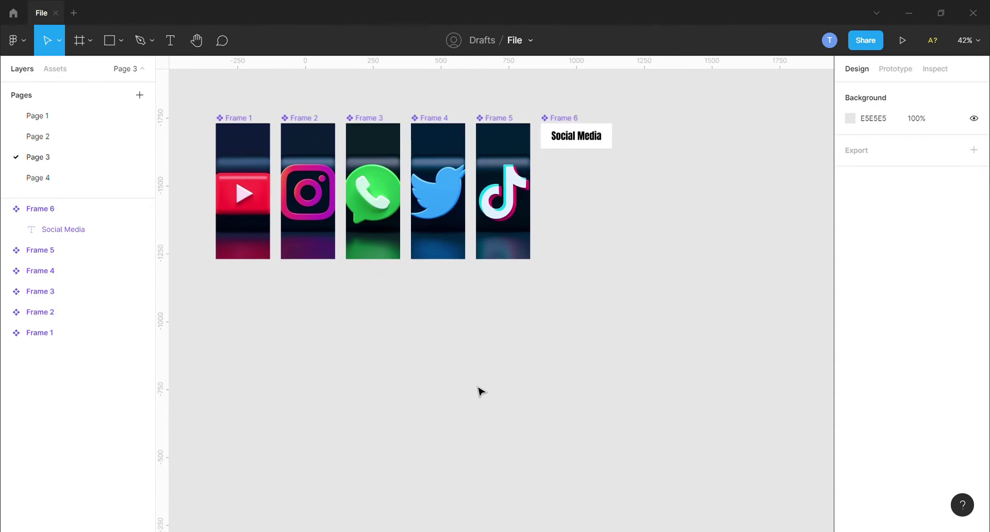
pyautogui.click(82, 41)
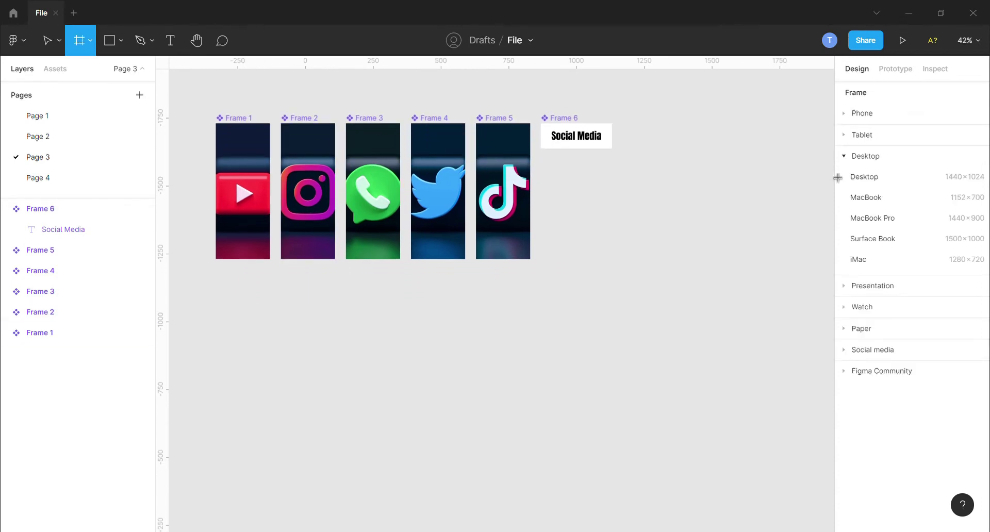
pyautogui.click(874, 179)
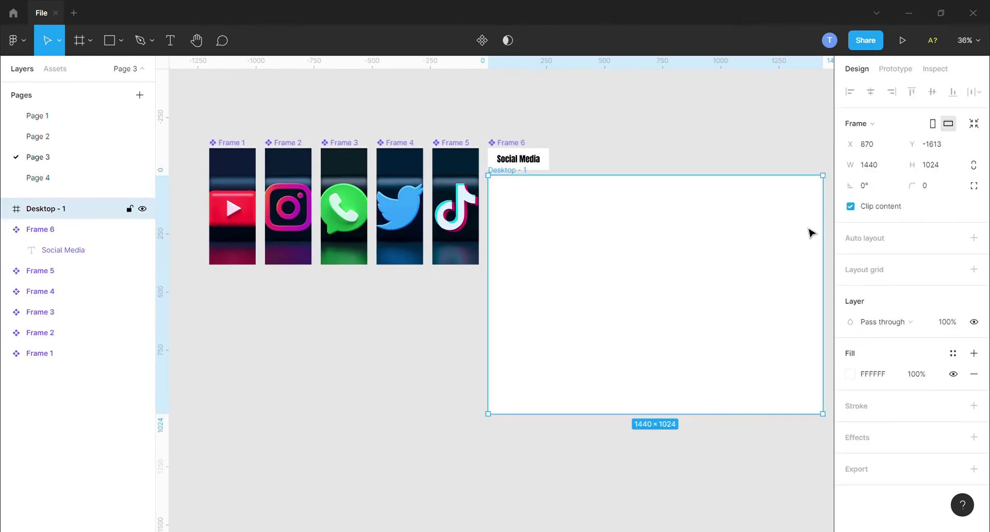
pyautogui.moveTo(743, 227)
pyautogui.mouseDown()
pyautogui.moveTo(500, 370)
pyautogui.moveTo(466, 359)
pyautogui.mouseUp()
# Step: Resize the desktop frame to 1920 wide and 1097 tall
pyautogui.scroll(-2, 489, 360)
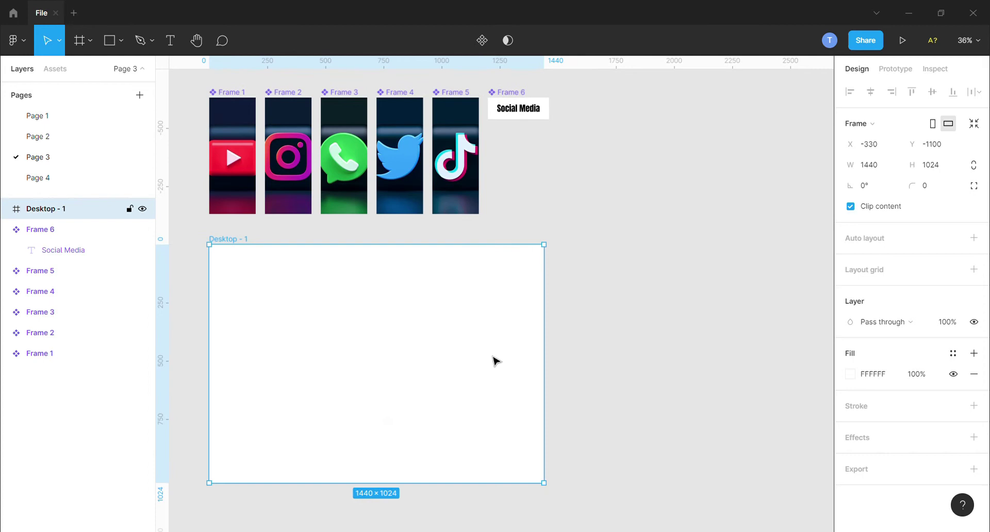
pyautogui.click(873, 167)
pyautogui.write('1')
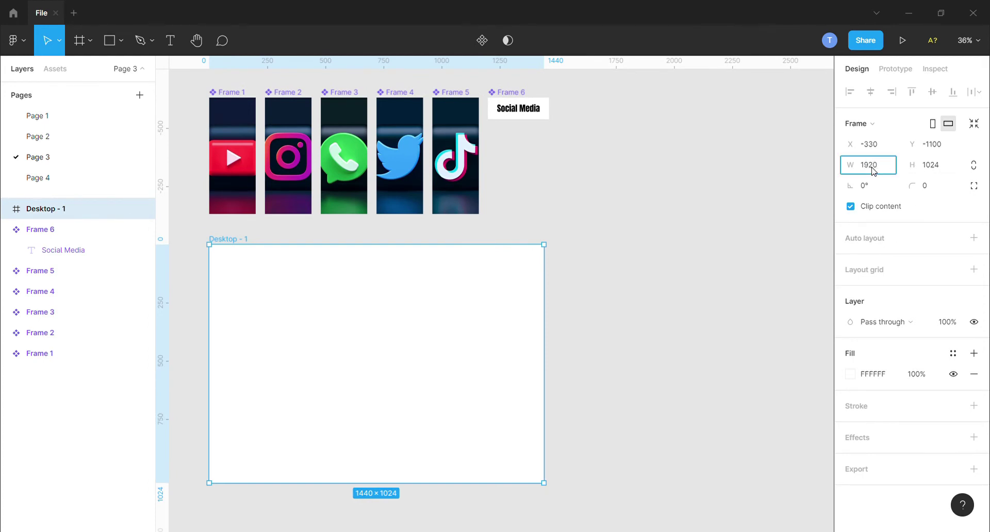
pyautogui.click(737, 246)
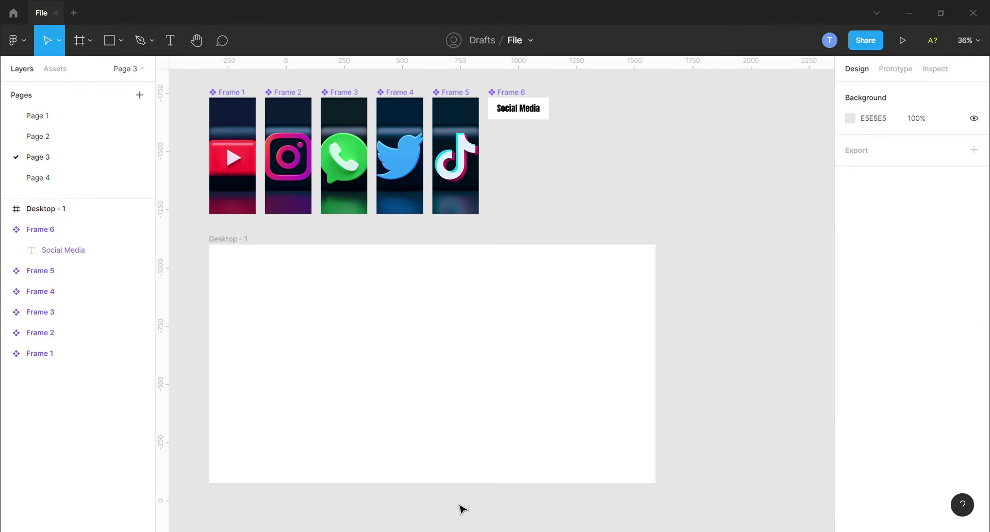
pyautogui.click(464, 481)
pyautogui.moveTo(464, 488); pyautogui.dragTo(465, 505)
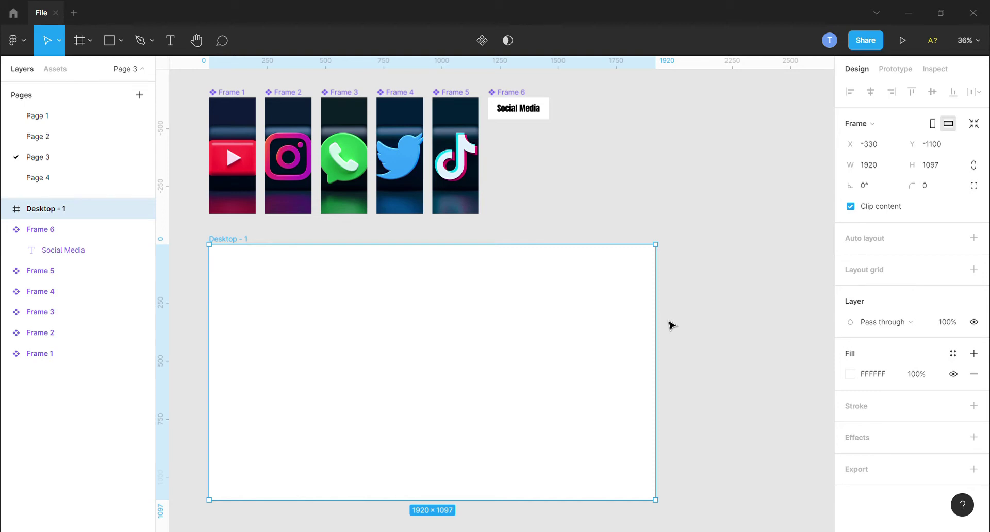
pyautogui.scroll(-1, 670, 325)
pyautogui.scroll(-3, 671, 325)
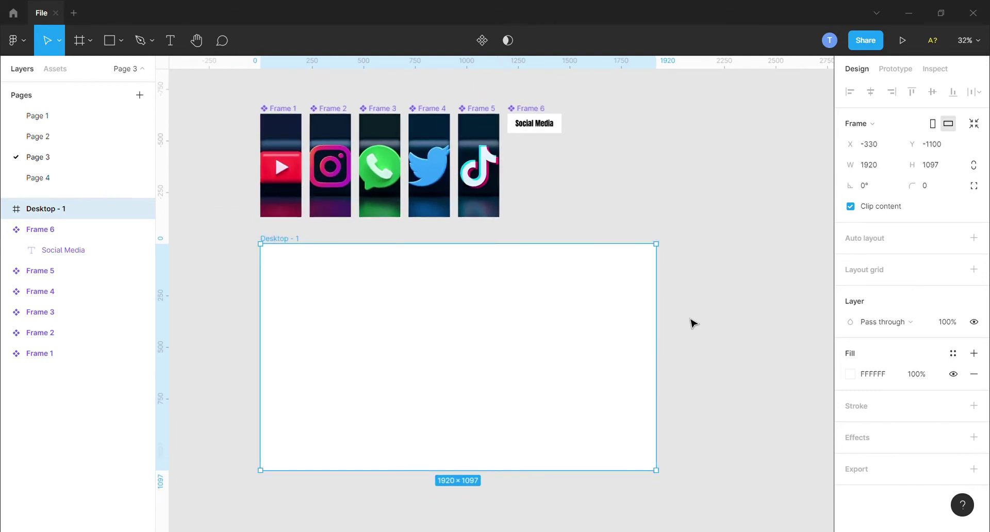
# Step: Paste a copy of the Social Media frame at the top of Desktop - 1, stretched full width
pyautogui.click(689, 314)
pyautogui.click(555, 125)
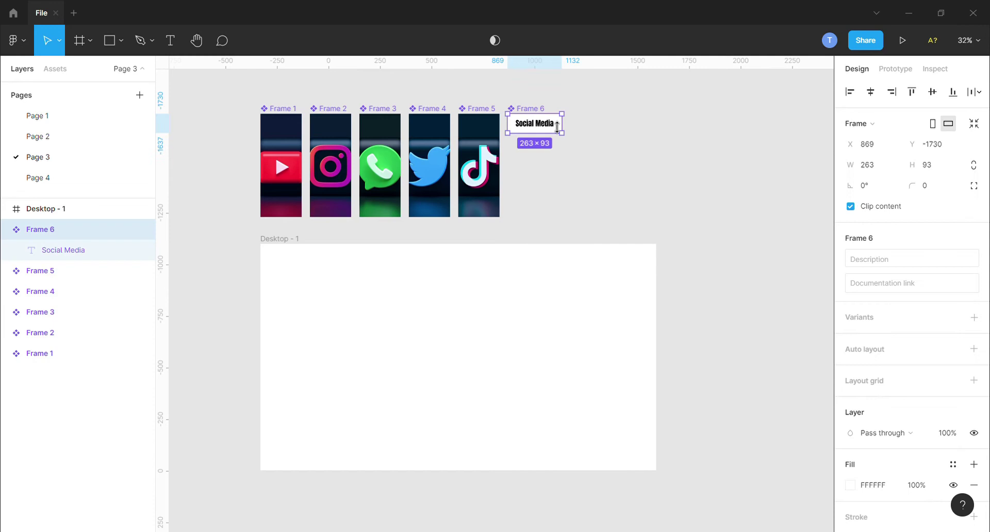
pyautogui.hotkey('ctrl', 'v')
pyautogui.moveTo(549, 126)
pyautogui.mouseDown()
pyautogui.moveTo(473, 265)
pyautogui.moveTo(669, 266)
pyautogui.mouseUp()
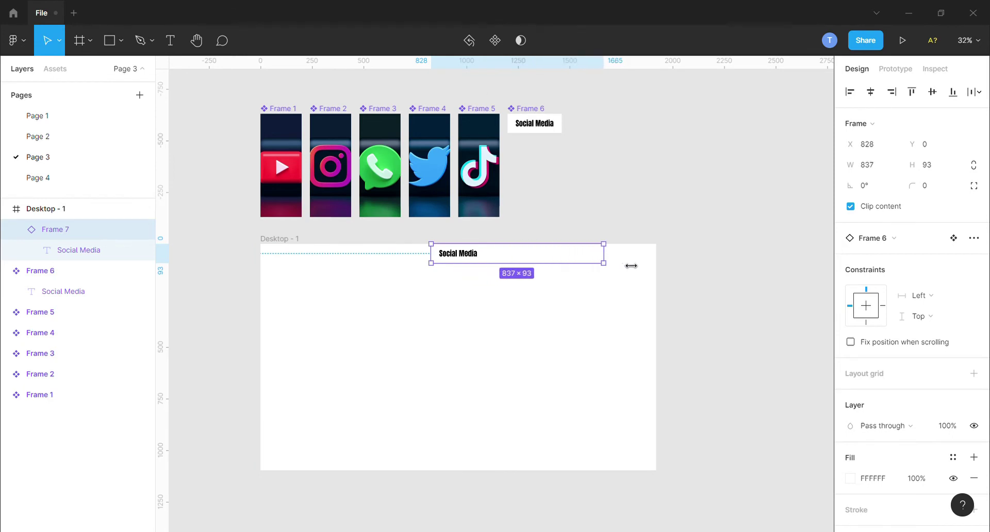
pyautogui.moveTo(432, 261); pyautogui.dragTo(260, 259)
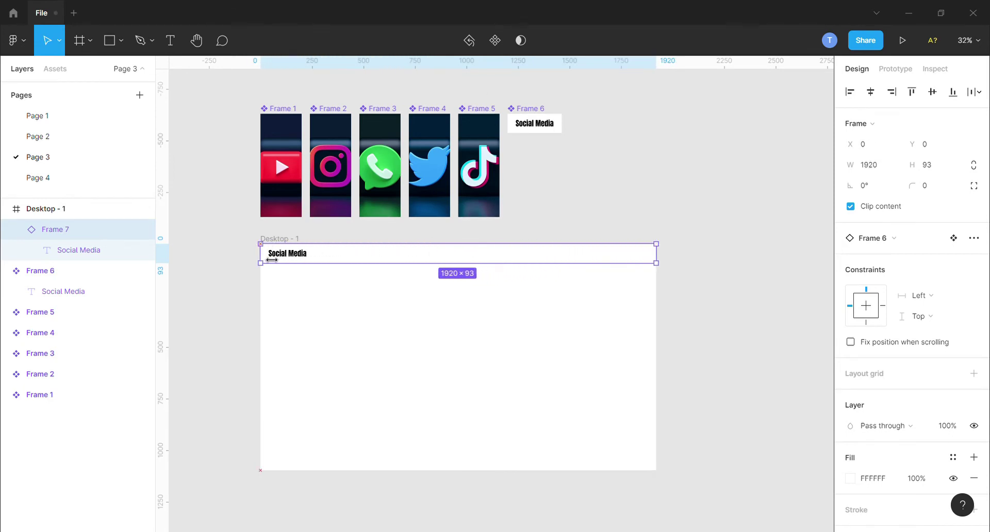
# Step: Set the Social Media title text to font size 32
pyautogui.click(285, 294)
pyautogui.doubleClick(288, 257)
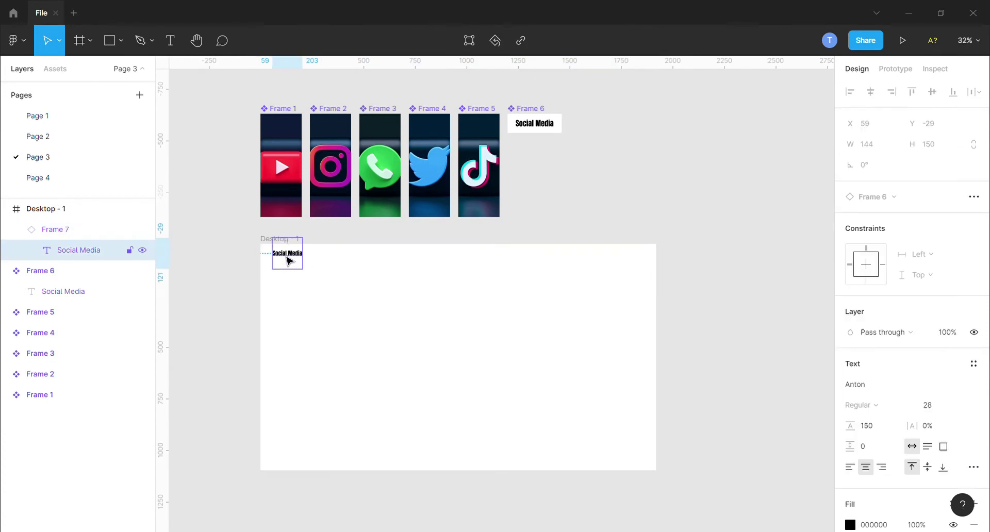
pyautogui.click(946, 407)
pyautogui.write('32')
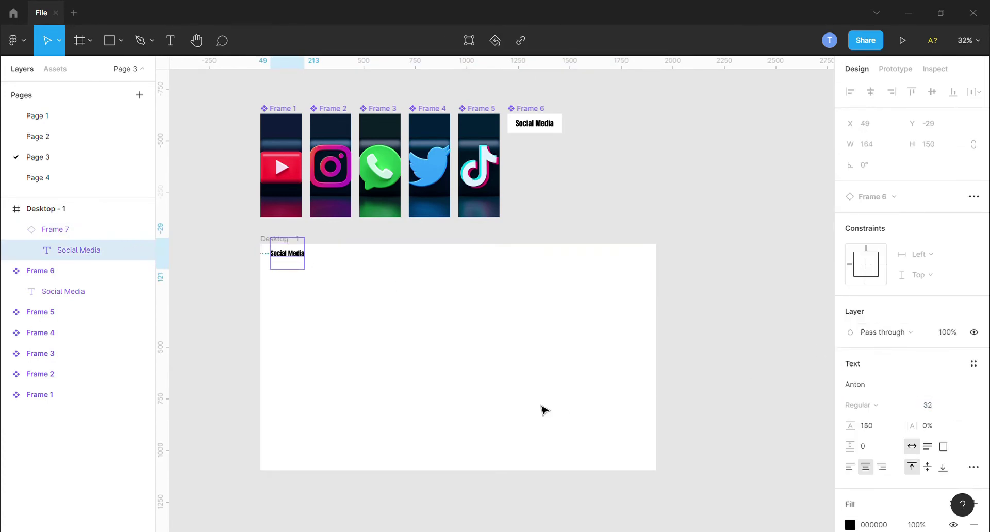
pyautogui.click(485, 407)
# Step: Copy Frames 1–5 and drop the pasted instances into Desktop - 1 under the title bar
pyautogui.click(283, 171)
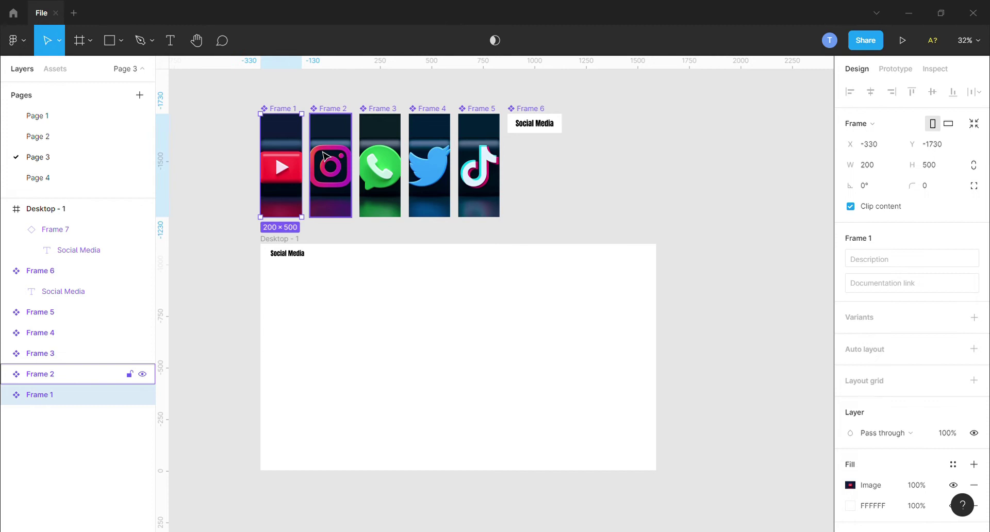
pyautogui.keyDown('shift'); pyautogui.click(330, 148); pyautogui.keyUp('shift')
pyautogui.keyDown('shift'); pyautogui.click(380, 147); pyautogui.keyUp('shift')
pyautogui.keyDown('shift'); pyautogui.click(429, 144); pyautogui.keyUp('shift')
pyautogui.keyDown('shift'); pyautogui.click(479, 142); pyautogui.keyUp('shift')
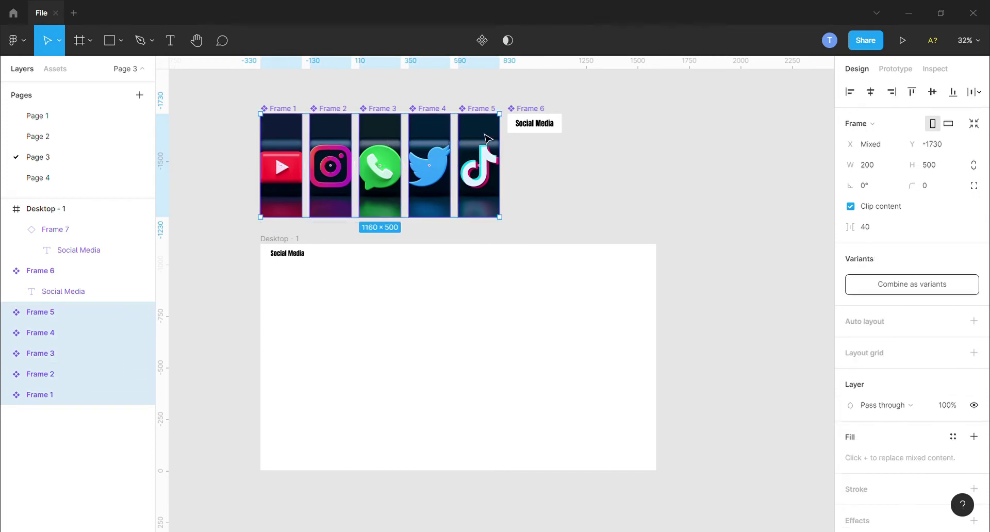
pyautogui.hotkey('ctrl', 'c')
pyautogui.hotkey('ctrl', 'v')
pyautogui.moveTo(453, 165)
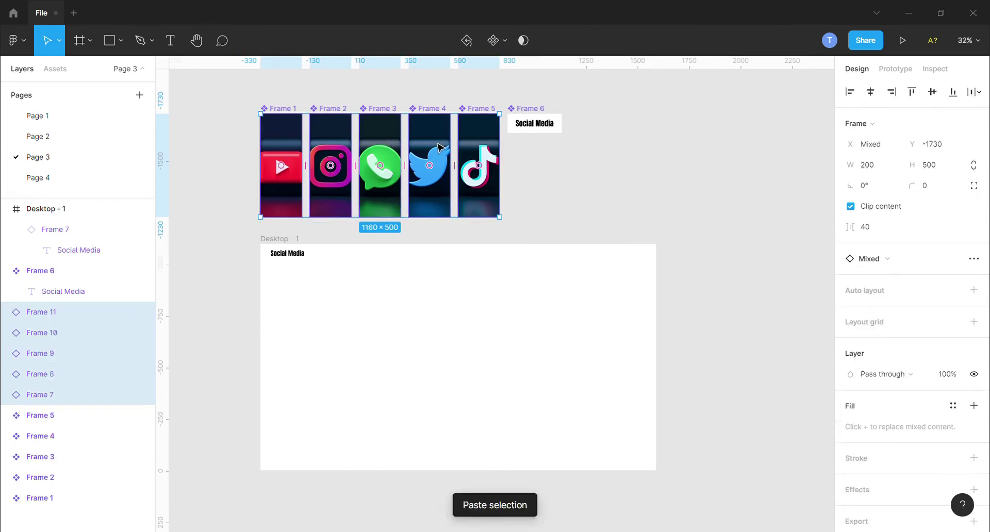
pyautogui.moveTo(438, 145)
pyautogui.mouseDown()
pyautogui.moveTo(448, 317)
pyautogui.moveTo(439, 298)
pyautogui.mouseUp()
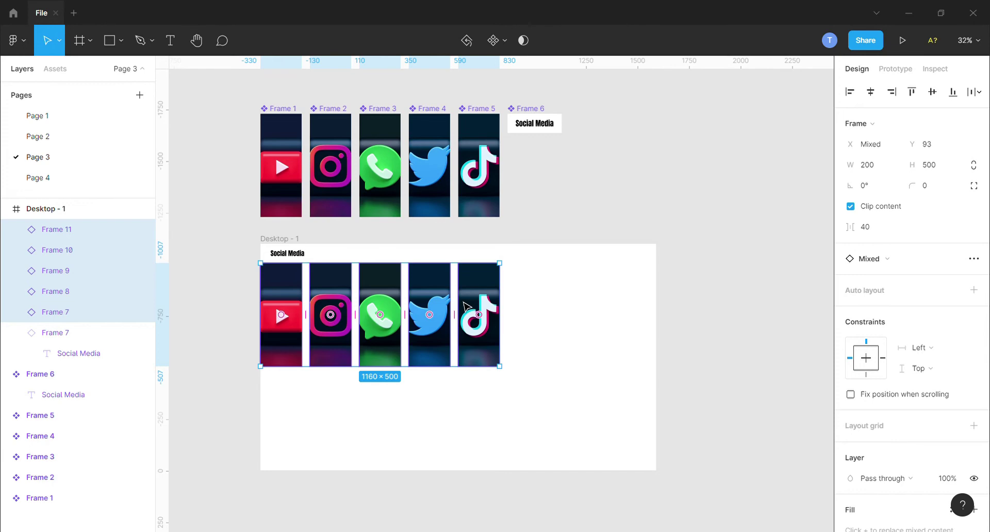
# Step: Wrap the five icon copies in a horizontal auto layout with gap 5, sized 1920×1004
pyautogui.rightClick(477, 299)
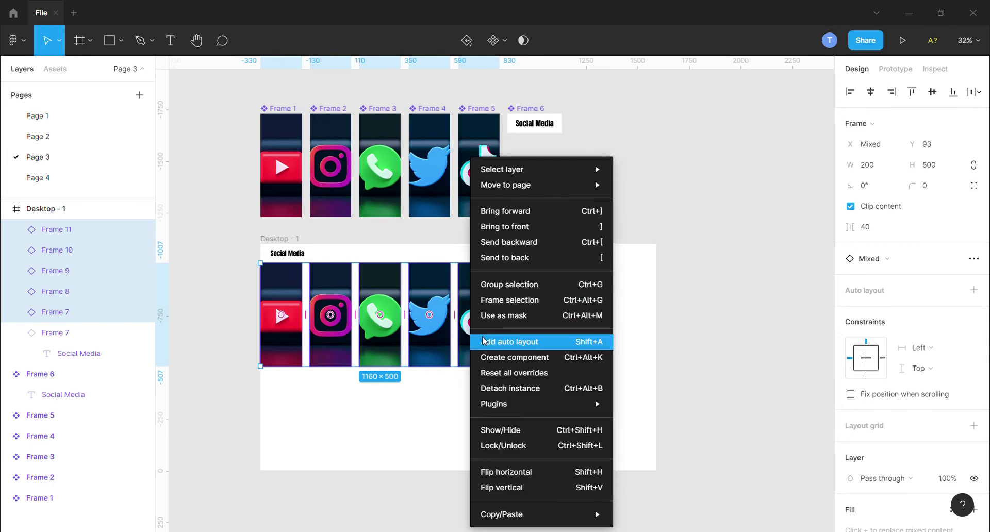
pyautogui.click(547, 347)
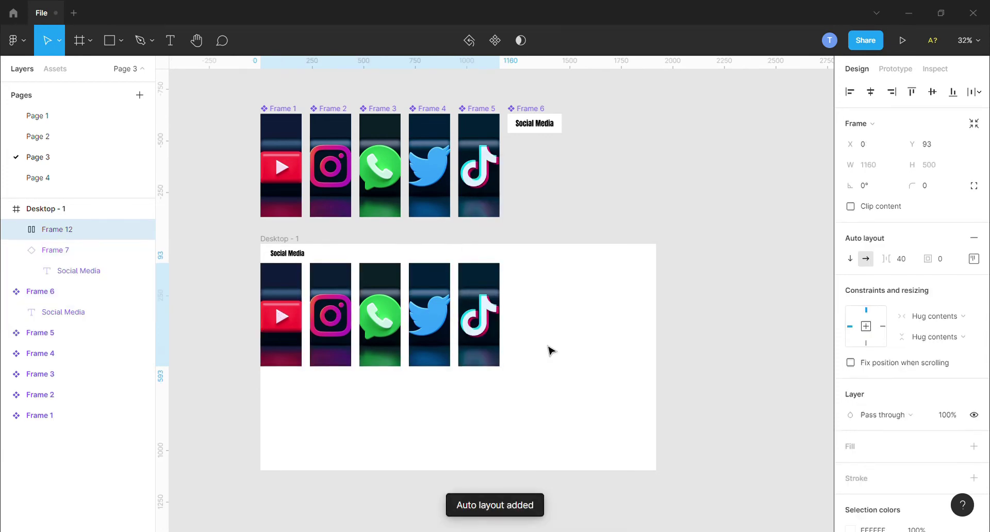
pyautogui.click(912, 264)
pyautogui.write('0')
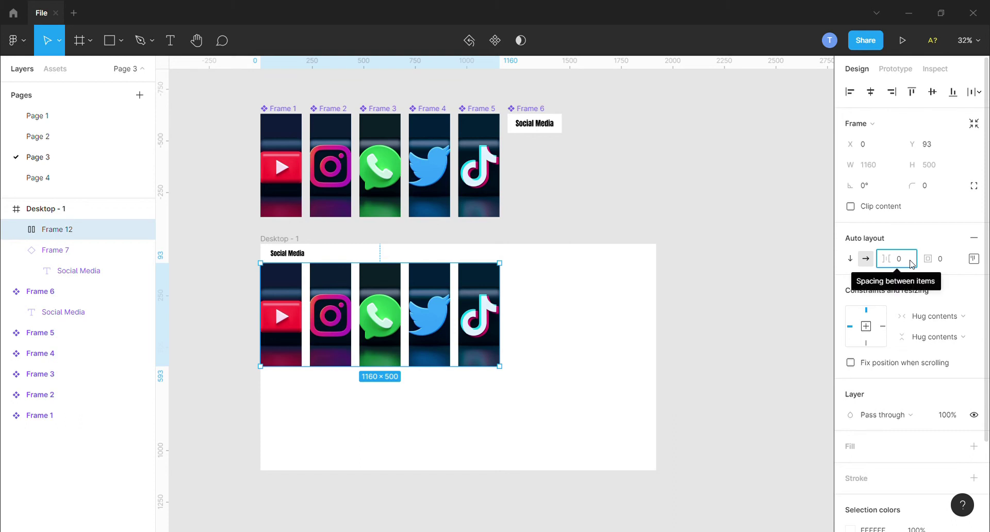
pyautogui.press('Return')
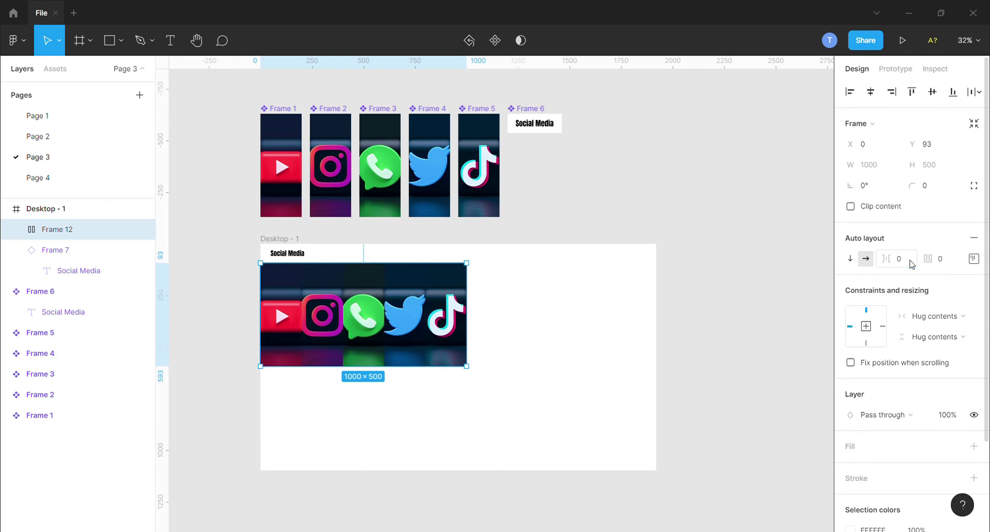
pyautogui.click(912, 264)
pyautogui.write('5')
pyautogui.press('Return')
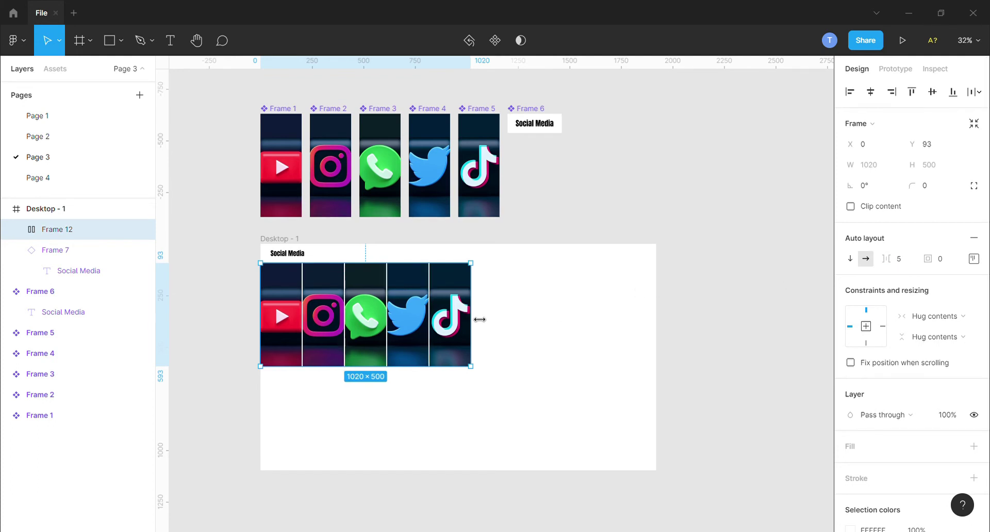
pyautogui.moveTo(481, 320); pyautogui.dragTo(664, 326)
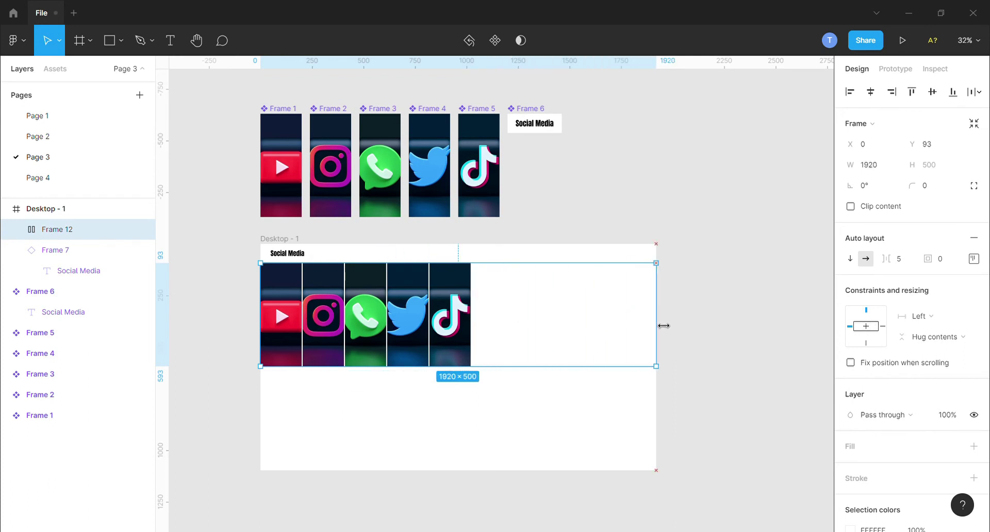
pyautogui.moveTo(531, 381); pyautogui.dragTo(532, 482)
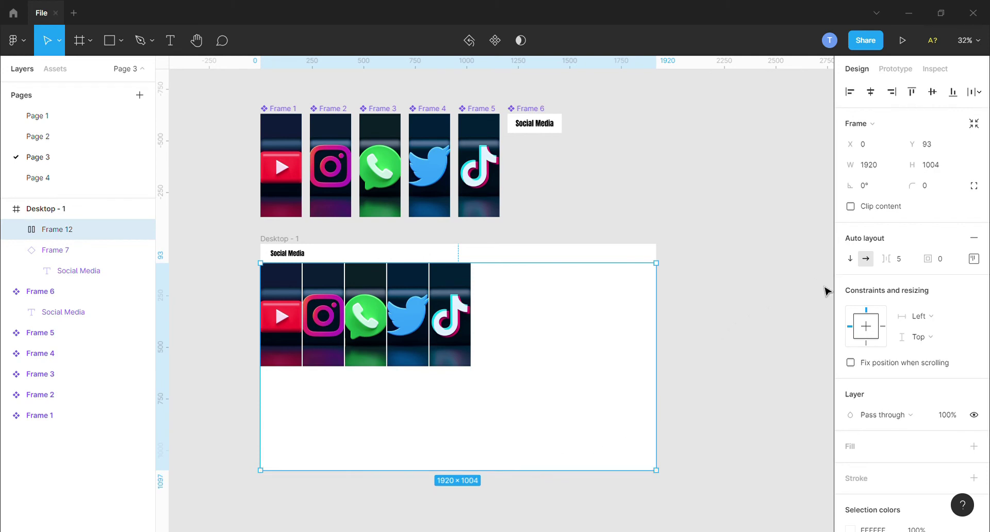
# Step: Set the YouTube, Instagram, WhatsApp, Twitter and TikTok frames to Fill container in width and height
pyautogui.click(801, 300)
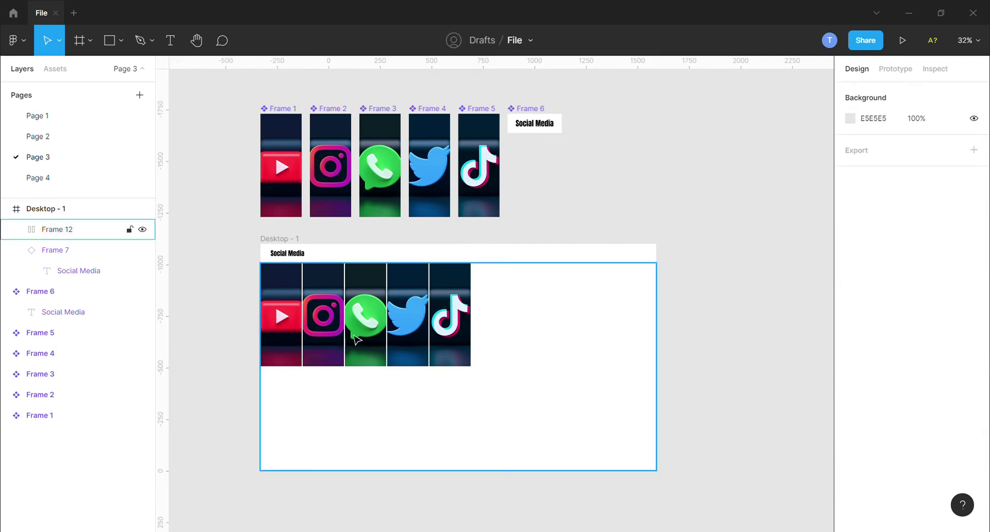
pyautogui.doubleClick(282, 319)
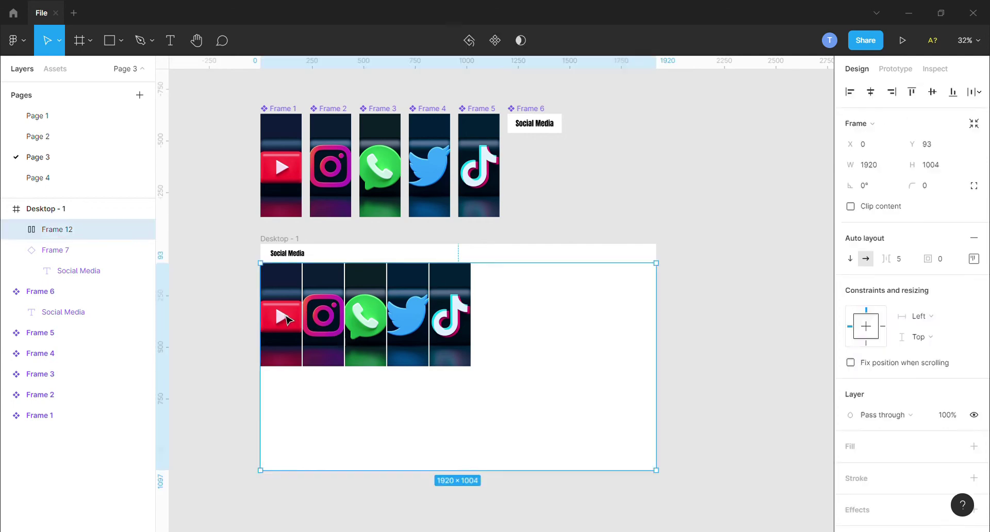
pyautogui.keyDown('shift'); pyautogui.click(315, 320); pyautogui.keyUp('shift')
pyautogui.keyDown('shift'); pyautogui.click(374, 322); pyautogui.keyUp('shift')
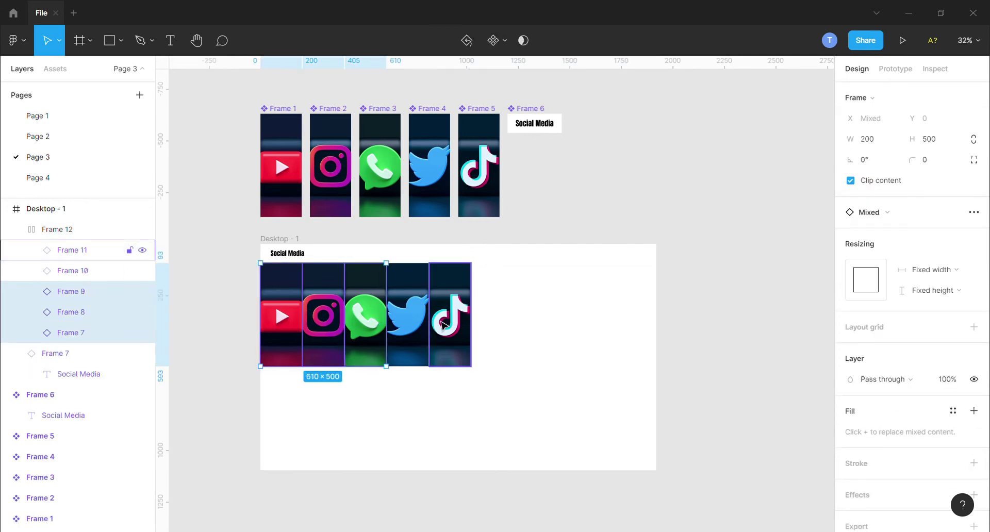
pyautogui.keyDown('shift'); pyautogui.click(418, 323); pyautogui.keyUp('shift')
pyautogui.keyDown('shift'); pyautogui.click(442, 324); pyautogui.keyUp('shift')
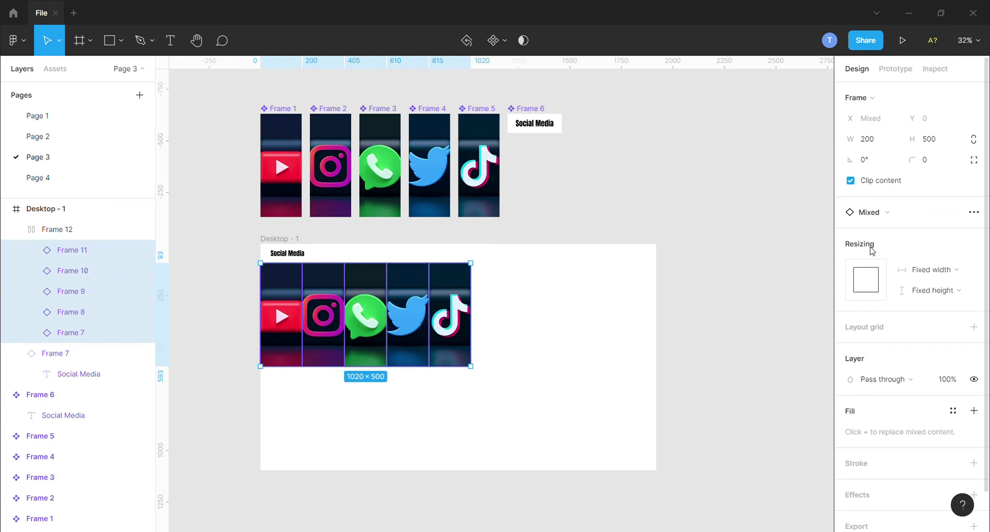
pyautogui.click(924, 274)
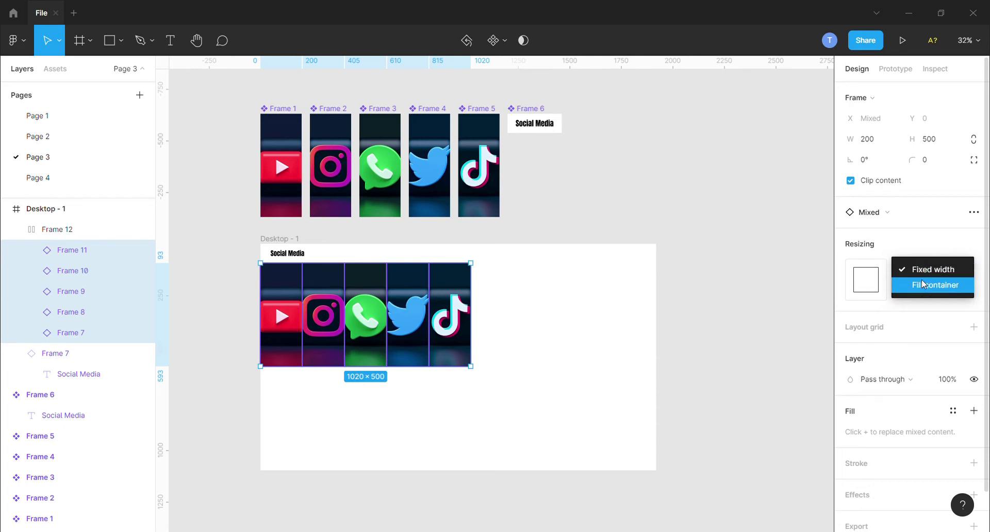
pyautogui.click(923, 286)
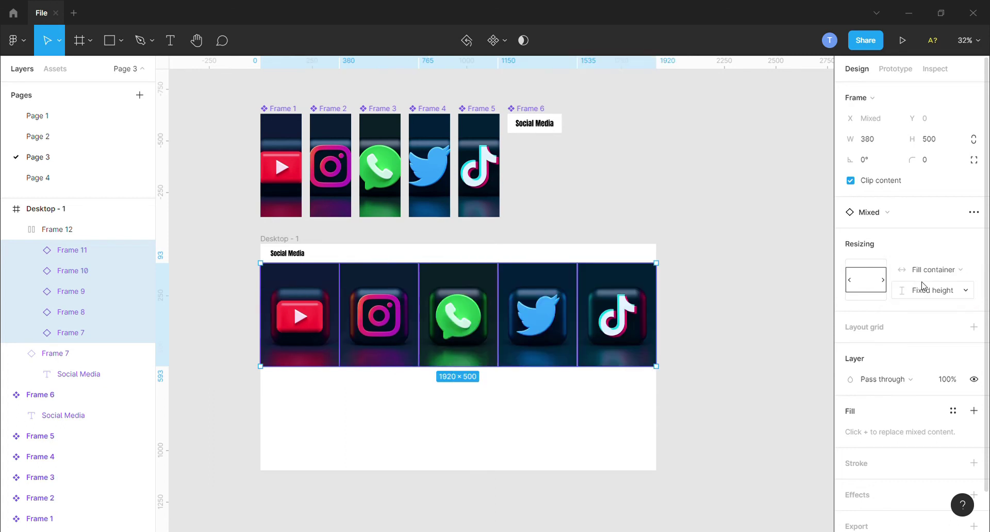
pyautogui.click(927, 297)
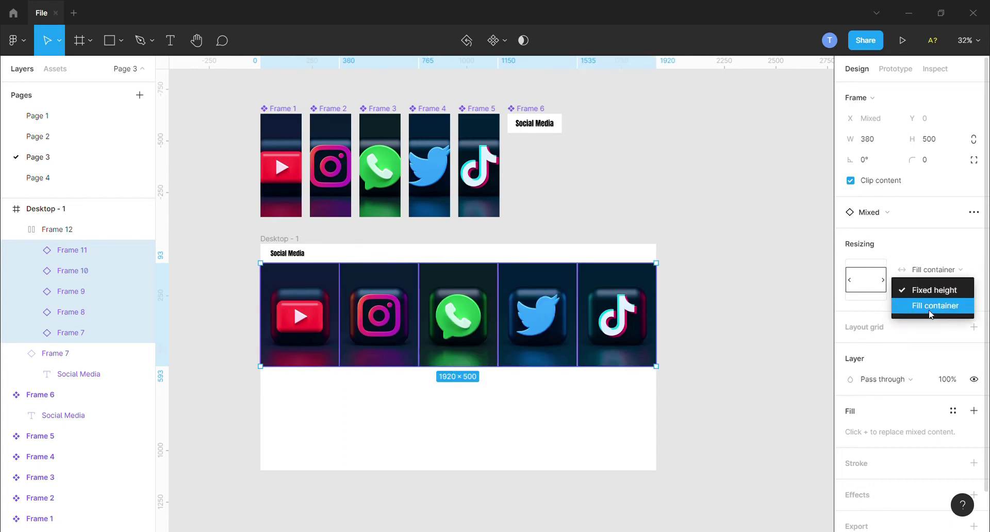
pyautogui.click(929, 307)
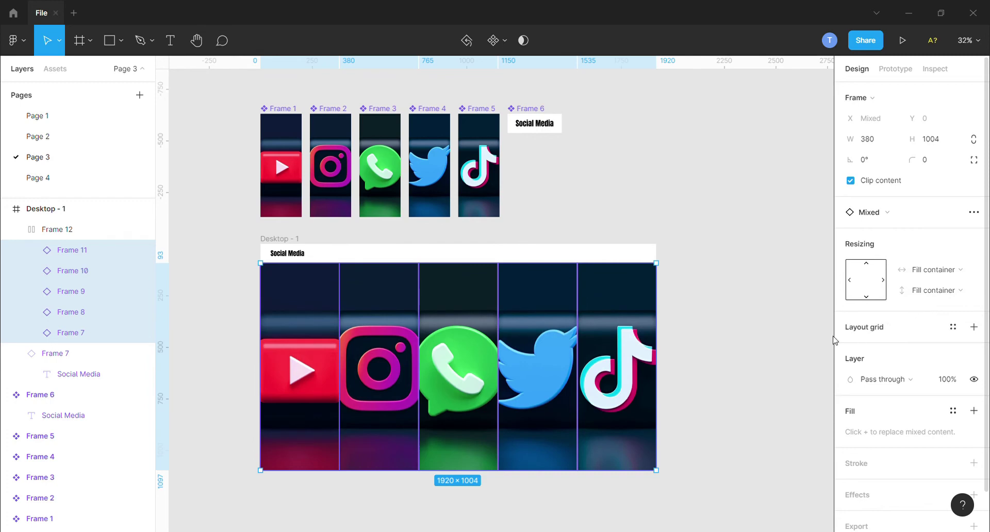
# Step: Deselect and scroll around to check the icons tiling Desktop - 1 beneath the heading
pyautogui.click(742, 349)
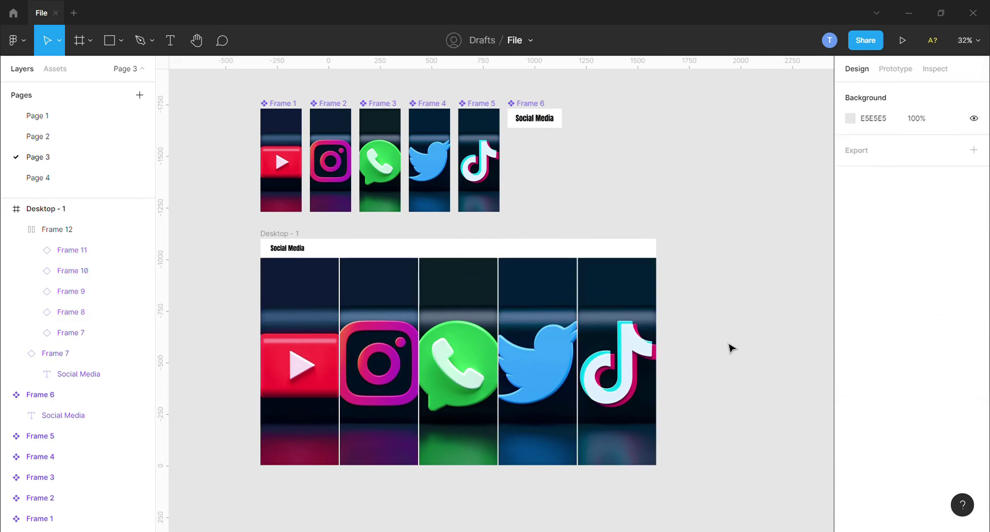
pyautogui.scroll(-2, 733, 348)
pyautogui.keyDown('ctrl'); pyautogui.scroll(-1, 732, 348); pyautogui.keyUp('ctrl')
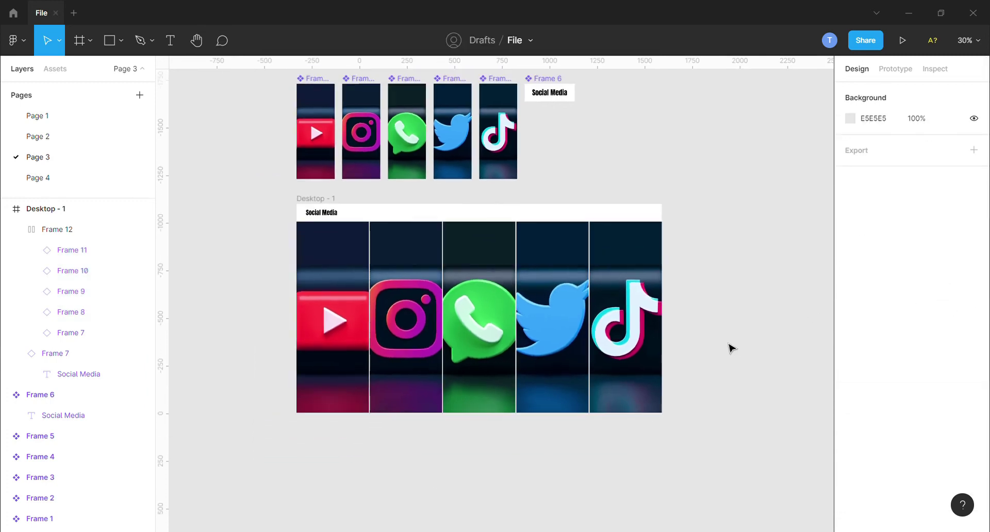
pyautogui.keyDown('ctrl'); pyautogui.scroll(-1, 732, 348); pyautogui.keyUp('ctrl')
pyautogui.keyDown('ctrl'); pyautogui.scroll(-1, 732, 348); pyautogui.keyUp('ctrl')
pyautogui.hscroll(1, 732, 348)
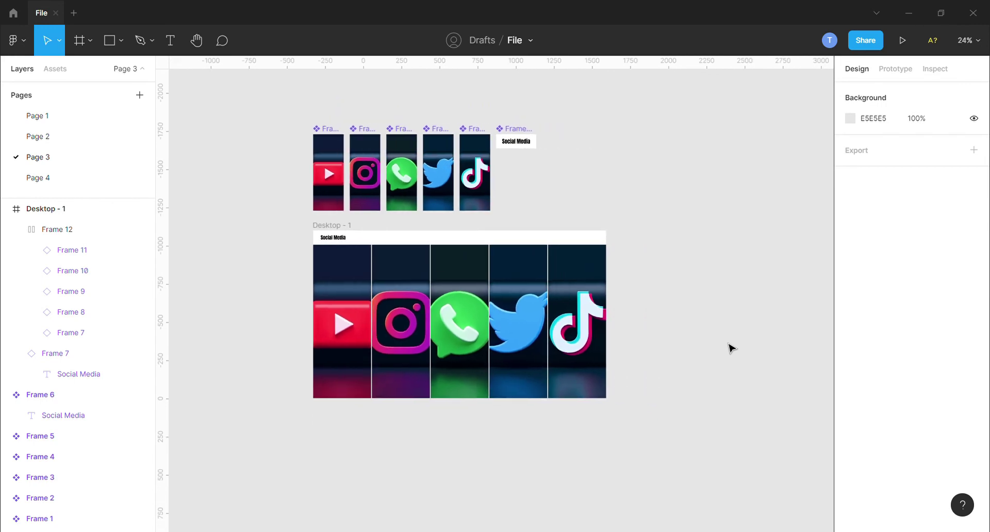
pyautogui.hscroll(1, 732, 348)
pyautogui.hscroll(2, 732, 348)
pyautogui.scroll(-2, 732, 348)
pyautogui.scroll(-1, 732, 348)
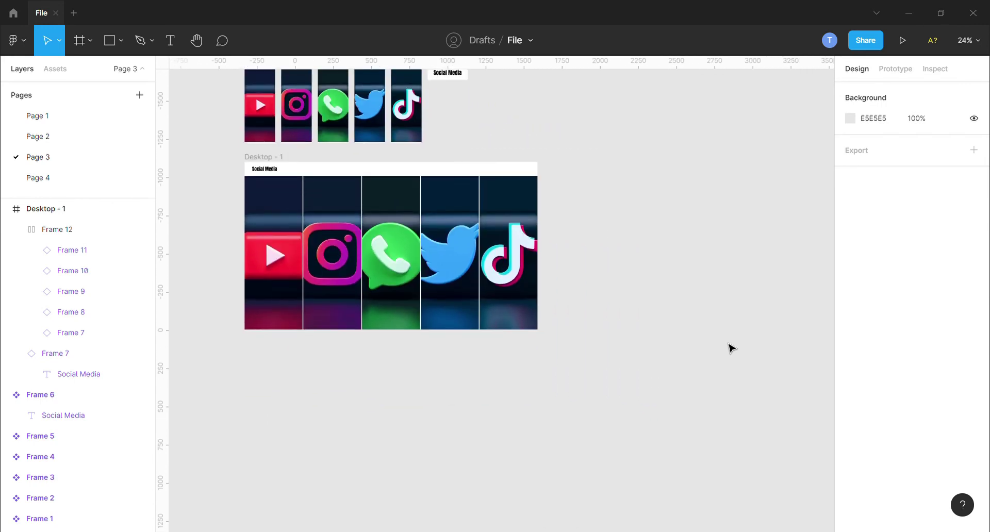
# Step: Copy Desktop - 1 and place its first copy, Desktop - 2, directly below it
pyautogui.click(283, 156)
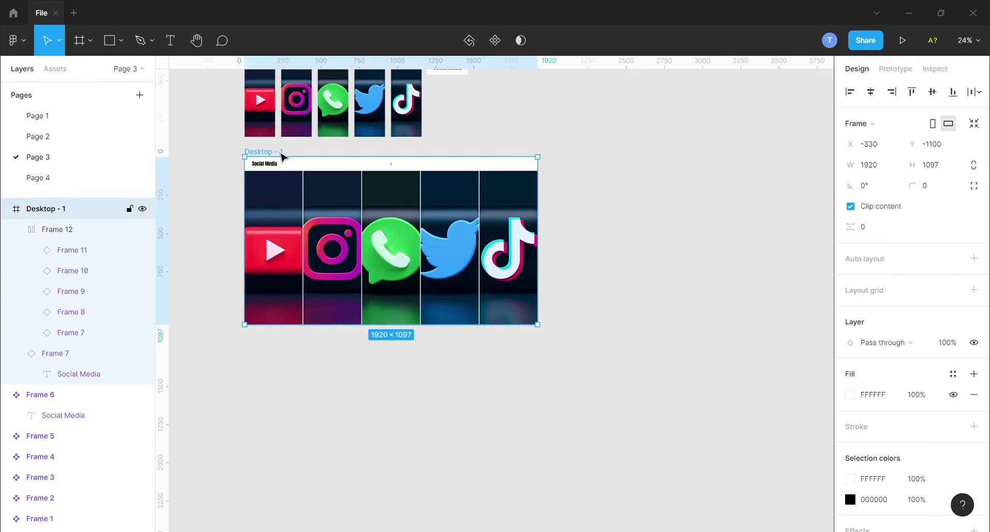
pyautogui.hotkey('ctrl', 'c')
pyautogui.hotkey('ctrl', 'v')
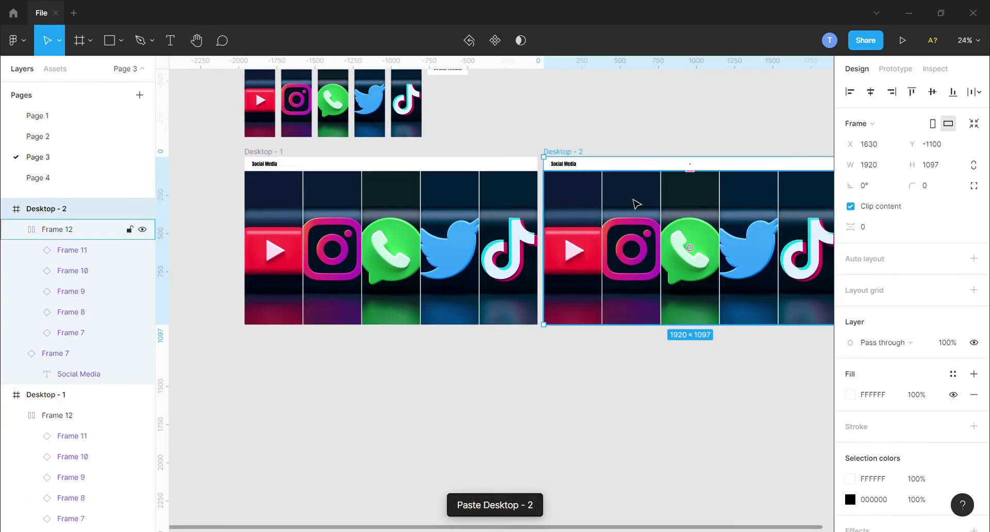
pyautogui.moveTo(634, 205)
pyautogui.mouseDown()
pyautogui.moveTo(322, 423)
pyautogui.moveTo(335, 425)
pyautogui.mouseUp()
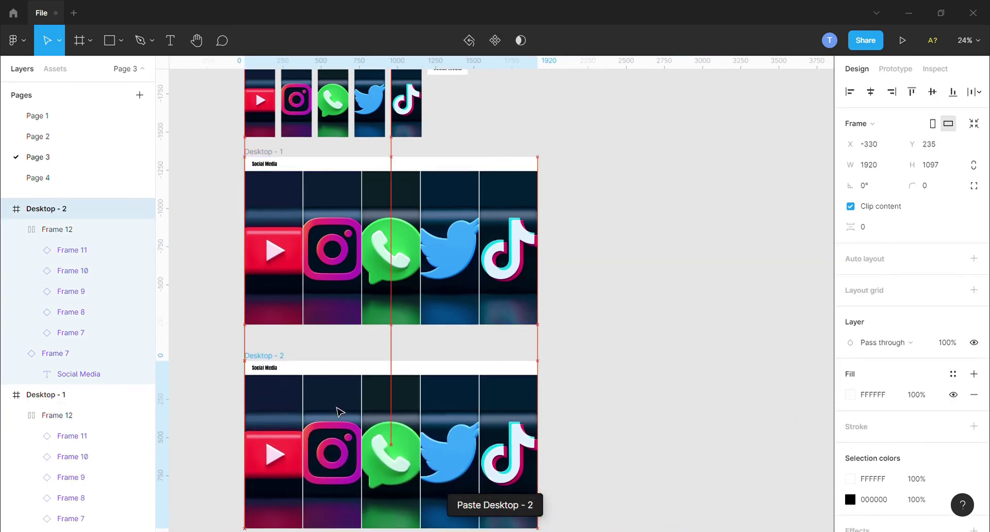
pyautogui.scroll(-3, 333, 376)
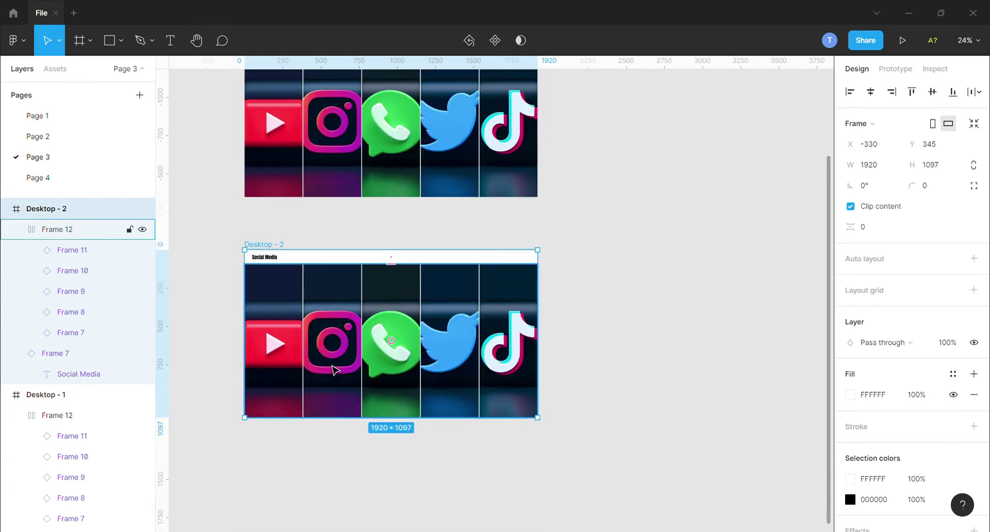
pyautogui.scroll(-1, 335, 370)
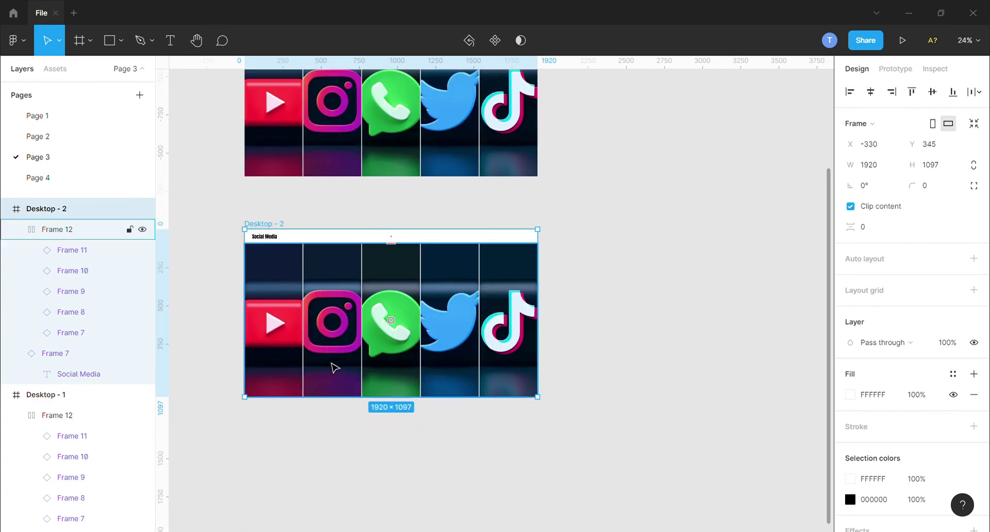
# Step: Paste further copies of the frame as Desktop - 3 through Desktop - 6
pyautogui.click(299, 342)
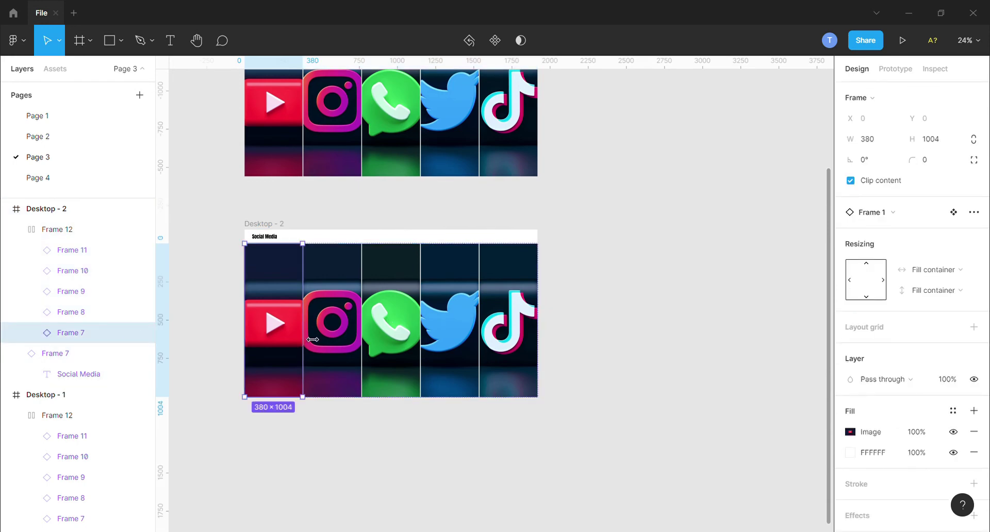
pyautogui.click(319, 227)
pyautogui.click(267, 225)
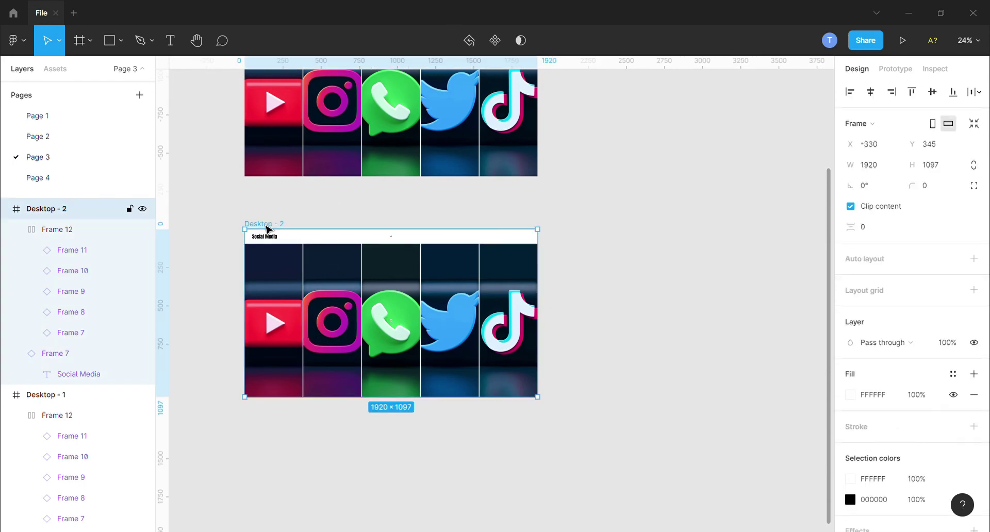
pyautogui.hotkey('ctrl', 'v')
pyautogui.hotkey('ctrl', 'v')
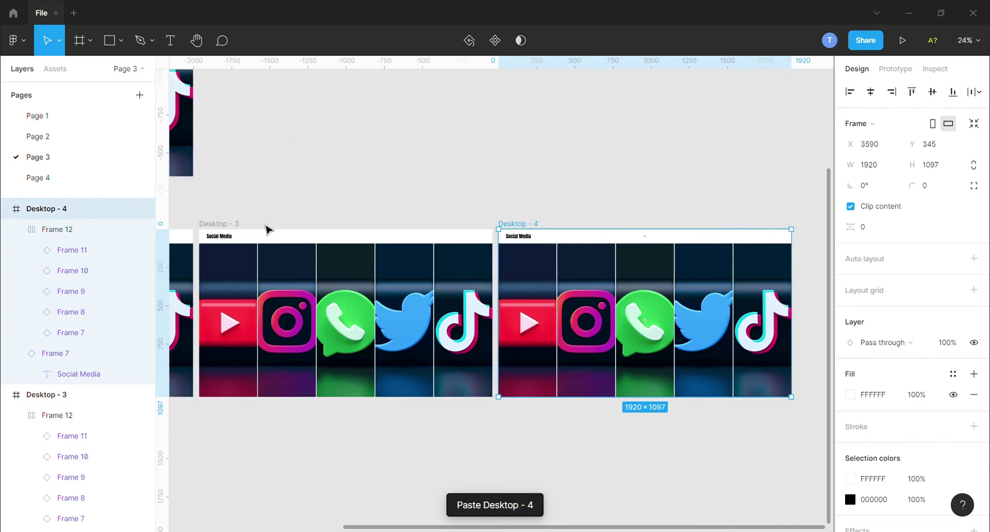
pyautogui.hotkey('ctrl', 'v')
pyautogui.hotkey('ctrl', 'v')
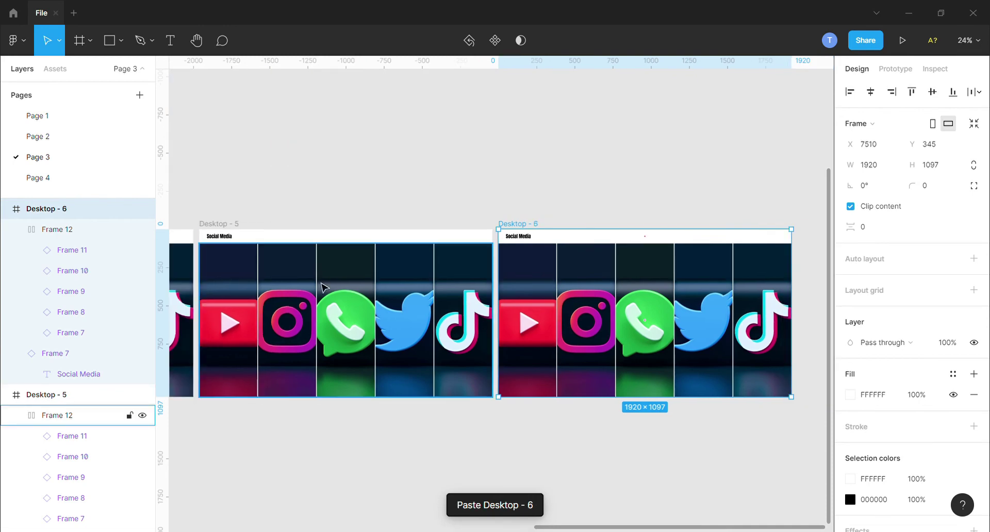
# Step: Check the new row by selecting the icon rows in Desktop - 3 and Desktop - 2
pyautogui.scroll(-2, 324, 304)
pyautogui.scroll(-2, 325, 310)
pyautogui.scroll(-2, 325, 310)
pyautogui.hscroll(-3, 324, 310)
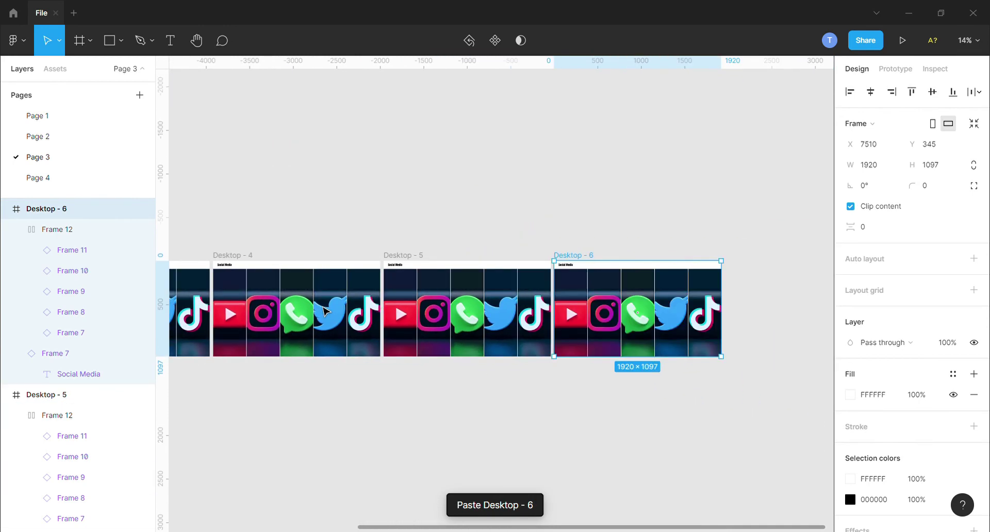
pyautogui.hscroll(-3, 324, 309)
pyautogui.hscroll(-3, 323, 309)
pyautogui.hscroll(-3, 324, 309)
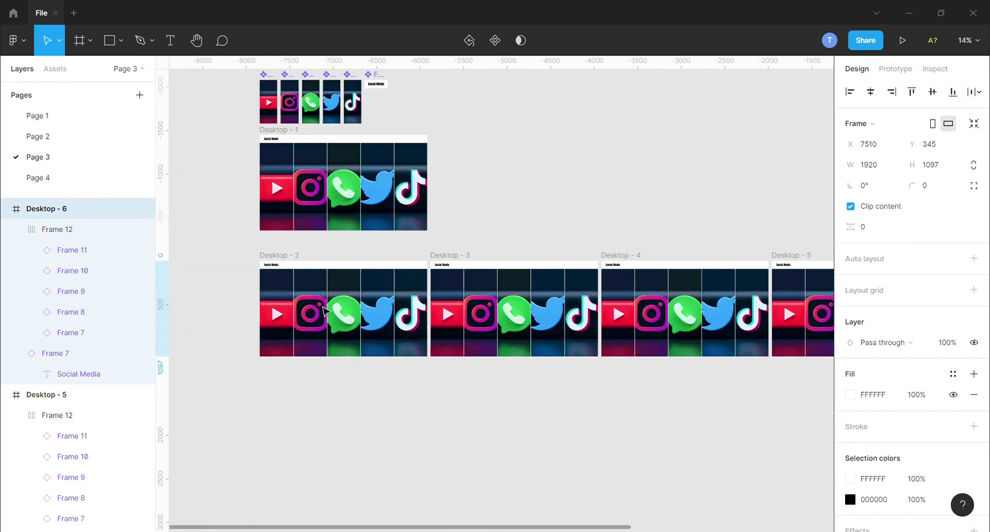
pyautogui.click(472, 279)
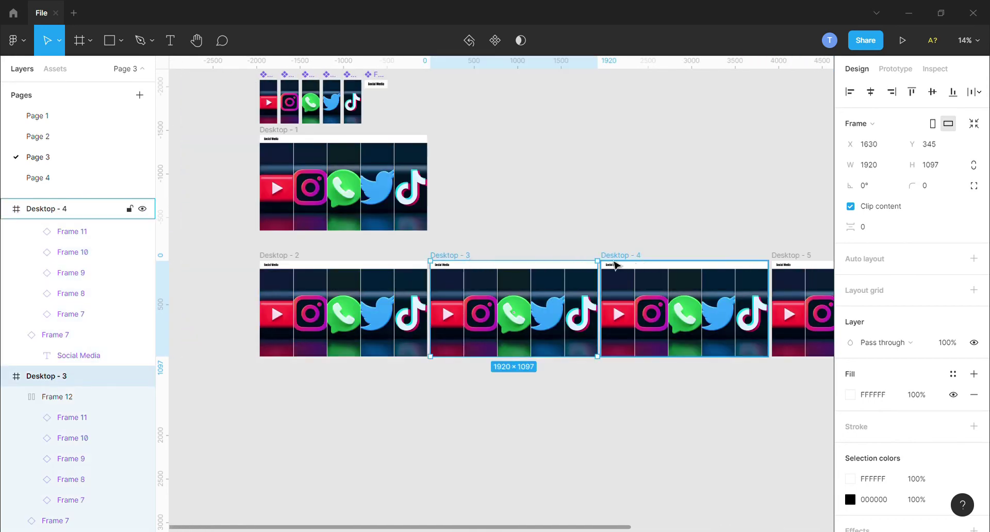
pyautogui.click(339, 279)
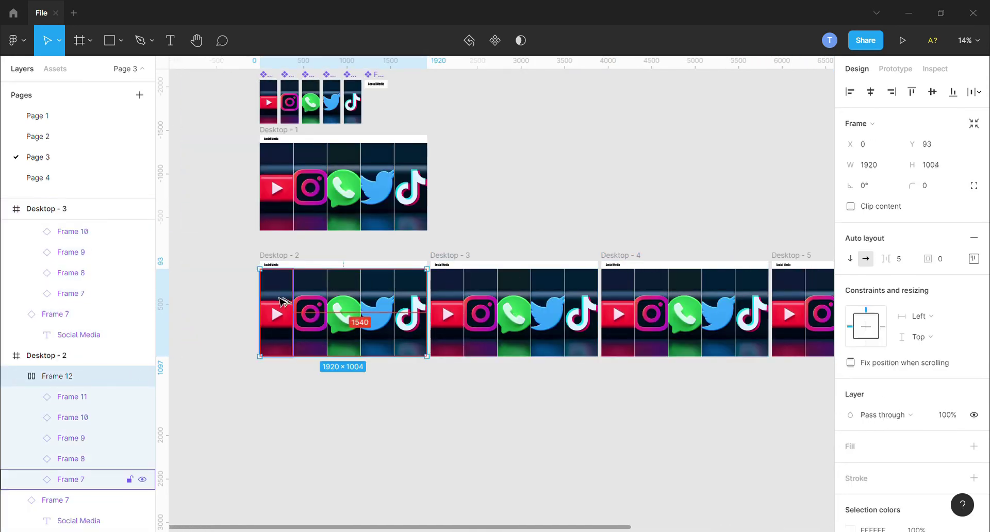
# Step: Widen the YouTube tile in Desktop - 2 to 698 wide
pyautogui.scroll(4, 281, 309)
pyautogui.scroll(2, 280, 304)
pyautogui.click(278, 336)
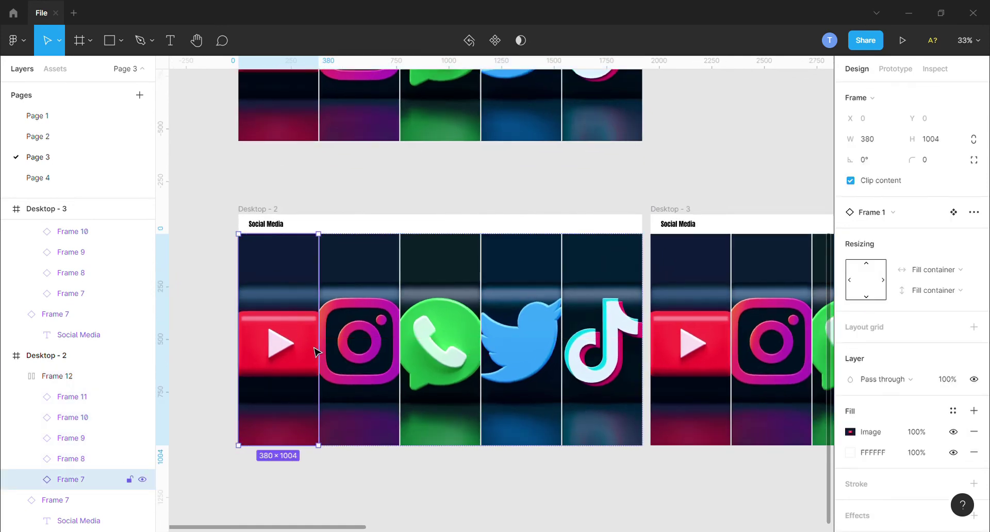
pyautogui.moveTo(325, 355); pyautogui.dragTo(395, 366)
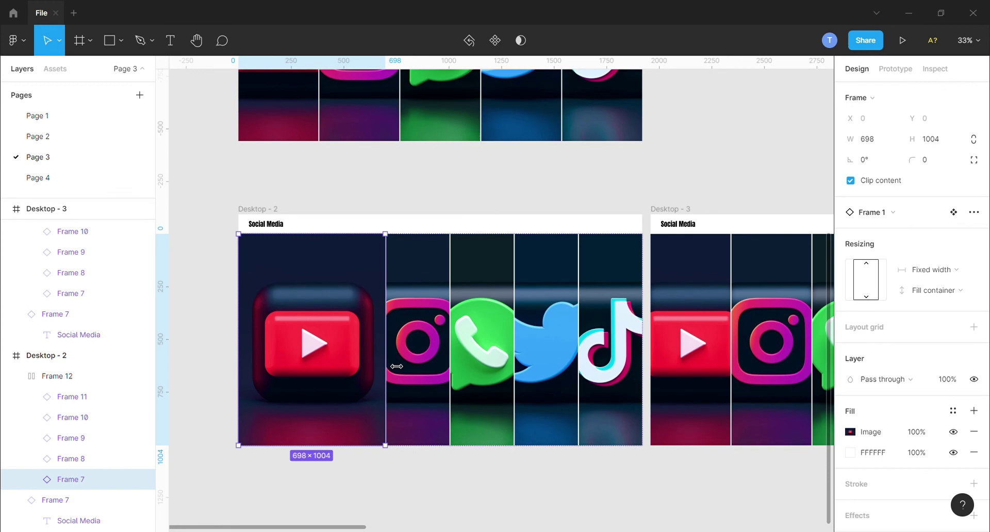
# Step: Check the Instagram, Twitter and TikTok tiles, set TikTok to 663, and fit all frames
pyautogui.hscroll(10, 397, 366)
pyautogui.click(391, 363)
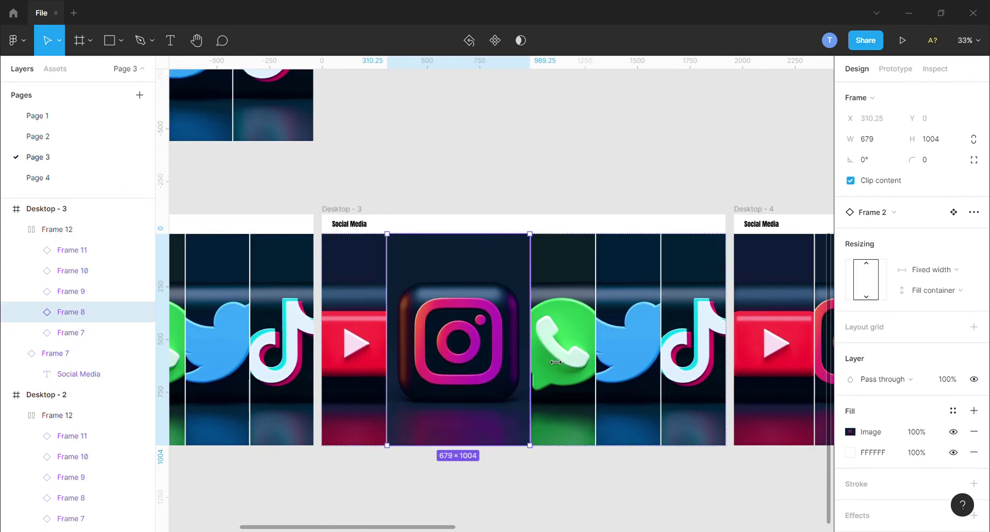
pyautogui.hscroll(10, 555, 362)
pyautogui.click(566, 388)
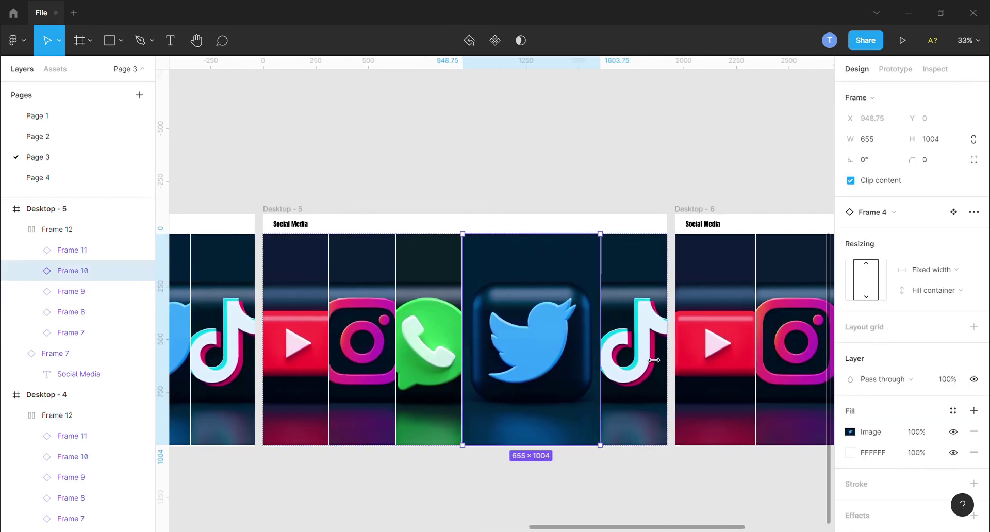
pyautogui.click(654, 359)
pyautogui.hscroll(10, 654, 360)
pyautogui.moveTo(458, 352); pyautogui.dragTo(448, 351)
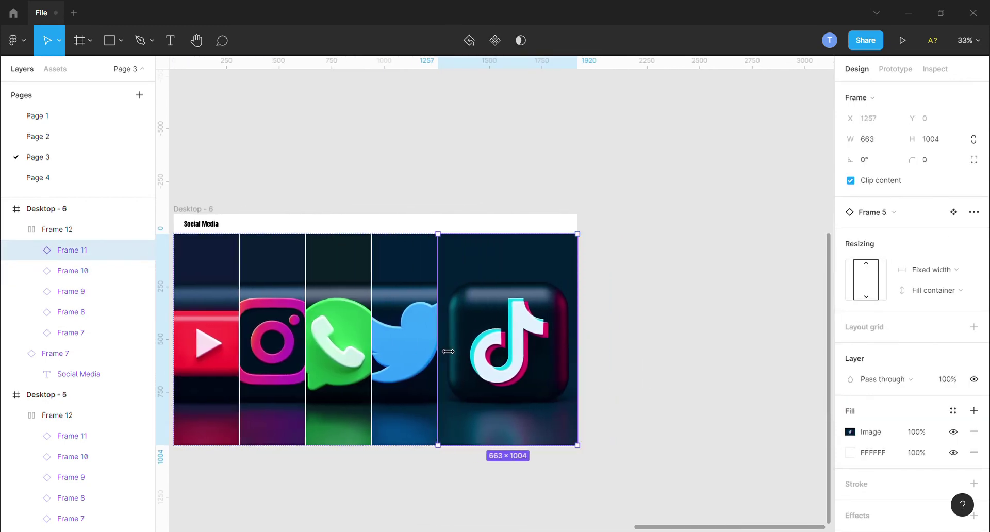
pyautogui.click(772, 134)
pyautogui.hotkey('shift', '1')
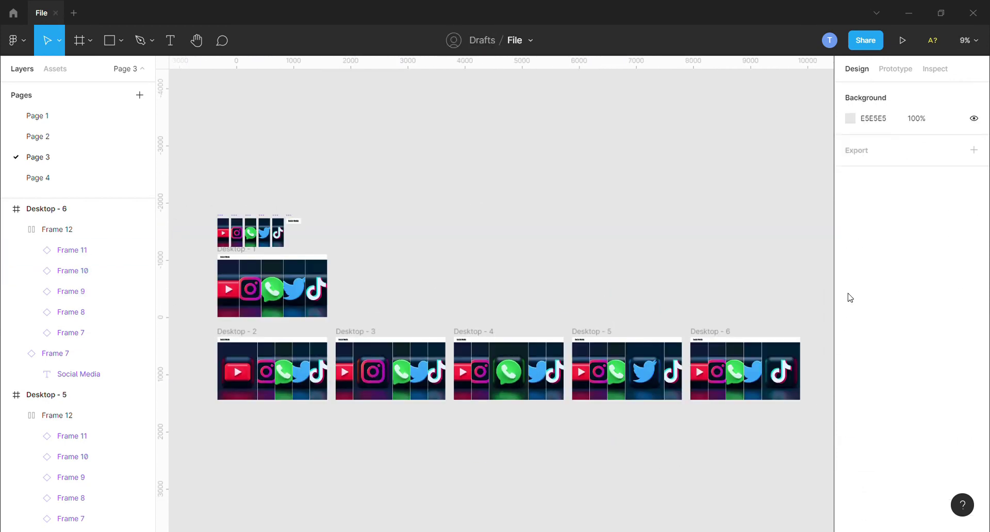
# Step: In Prototype mode, link the small YouTube frame to Desktop - 2 with a Mouse enter trigger
pyautogui.click(889, 72)
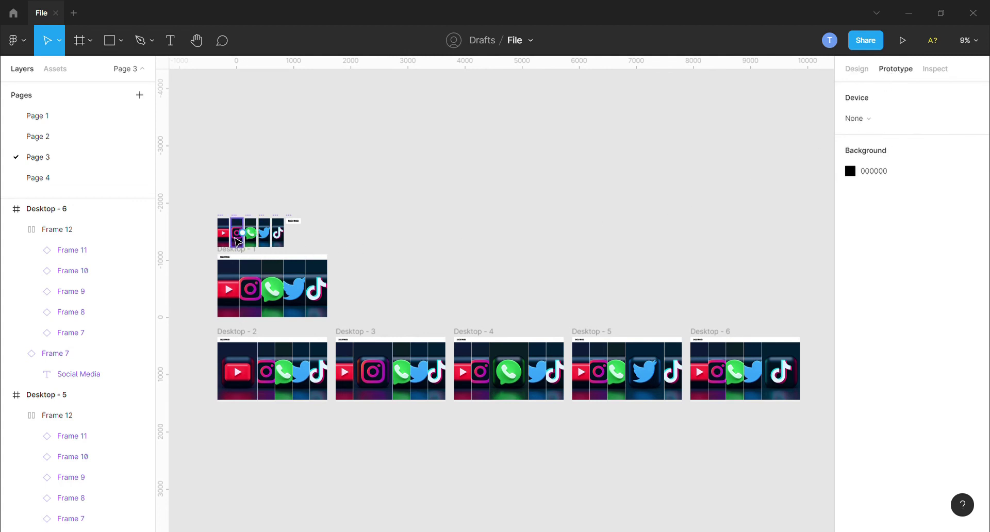
pyautogui.scroll(1, 225, 241)
pyautogui.scroll(1, 225, 241)
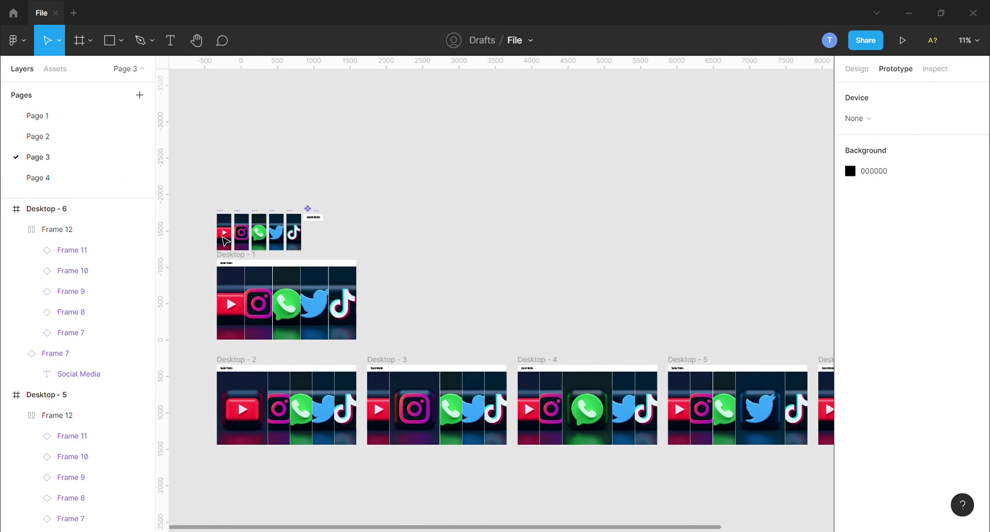
pyautogui.scroll(1, 226, 241)
pyautogui.scroll(1, 225, 240)
pyautogui.scroll(-3, 225, 240)
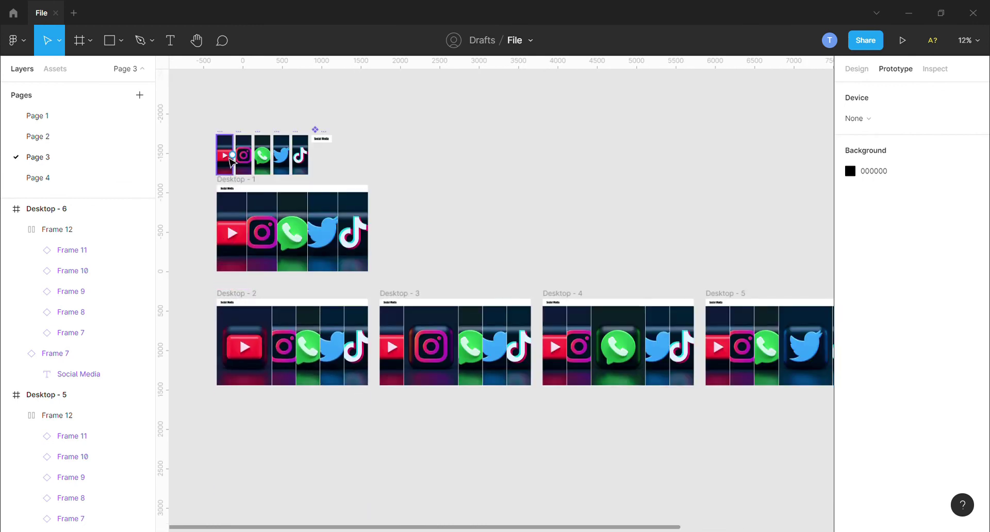
pyautogui.click(232, 158)
pyautogui.moveTo(233, 155); pyautogui.dragTo(225, 334)
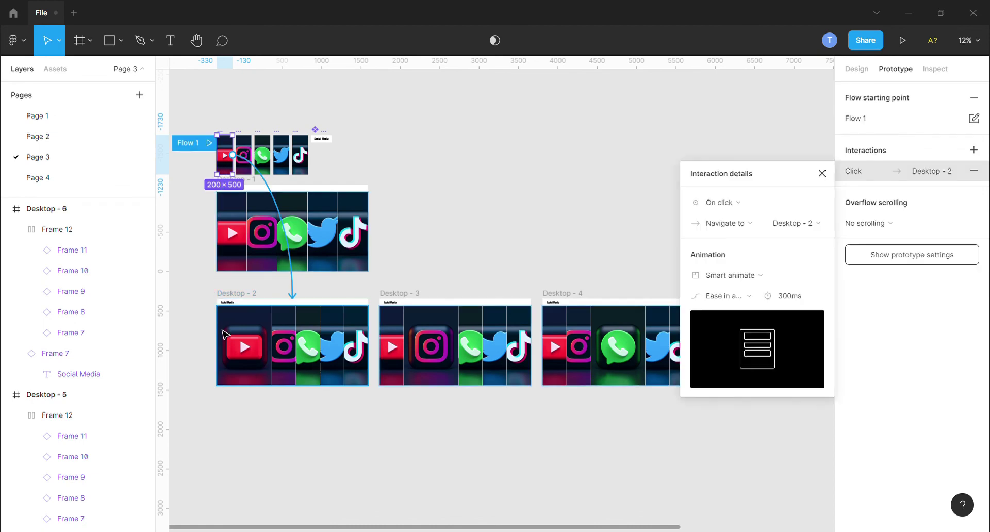
pyautogui.click(716, 207)
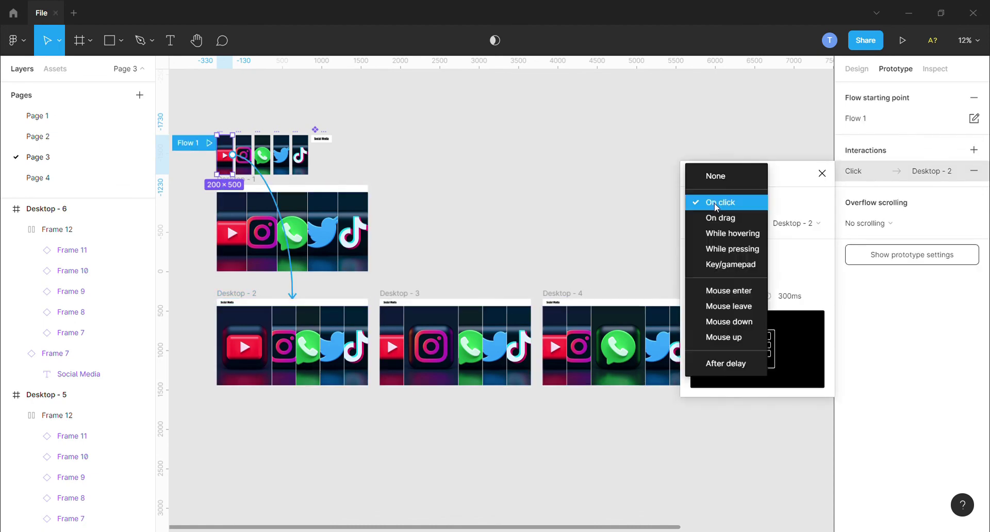
pyautogui.click(727, 289)
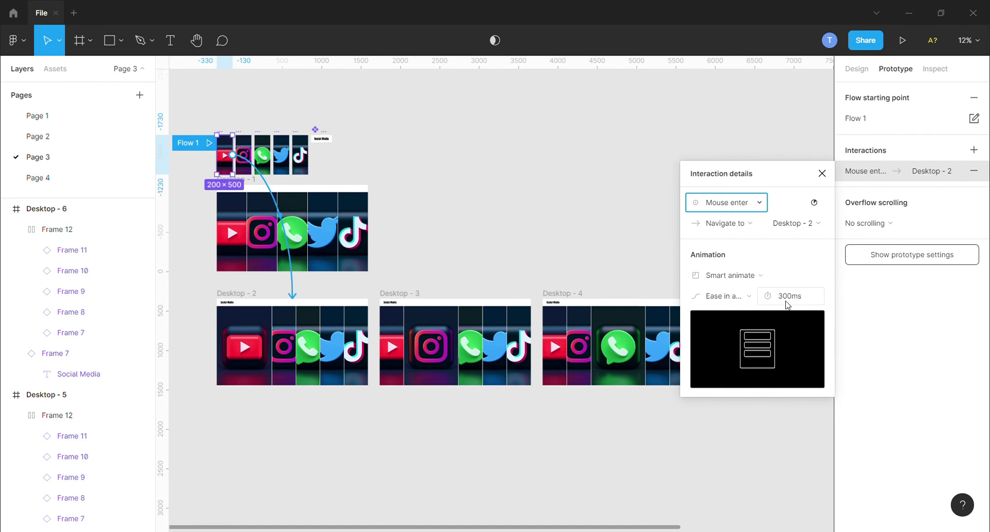
pyautogui.click(822, 174)
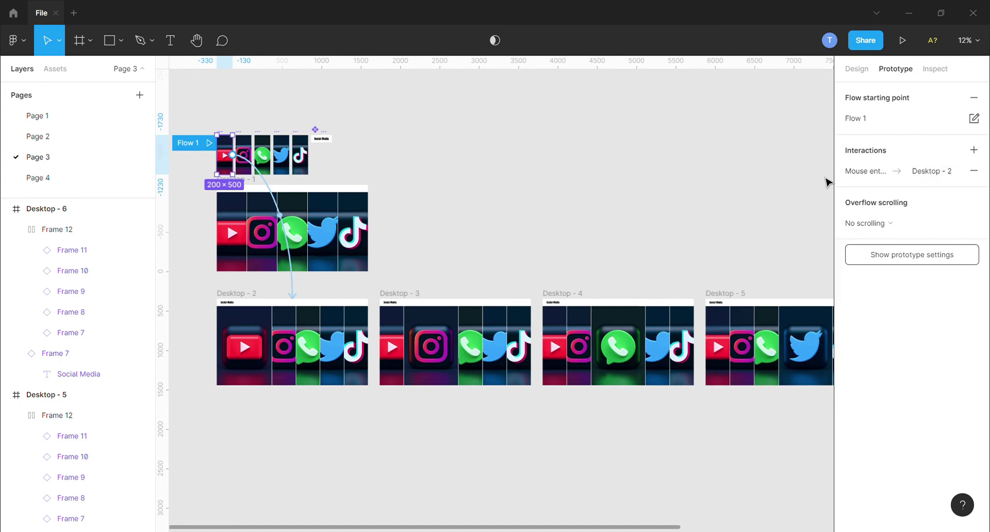
# Step: Link the Instagram and WhatsApp frames to Desktop - 3 and Desktop - 4 on Mouse enter
pyautogui.click(246, 157)
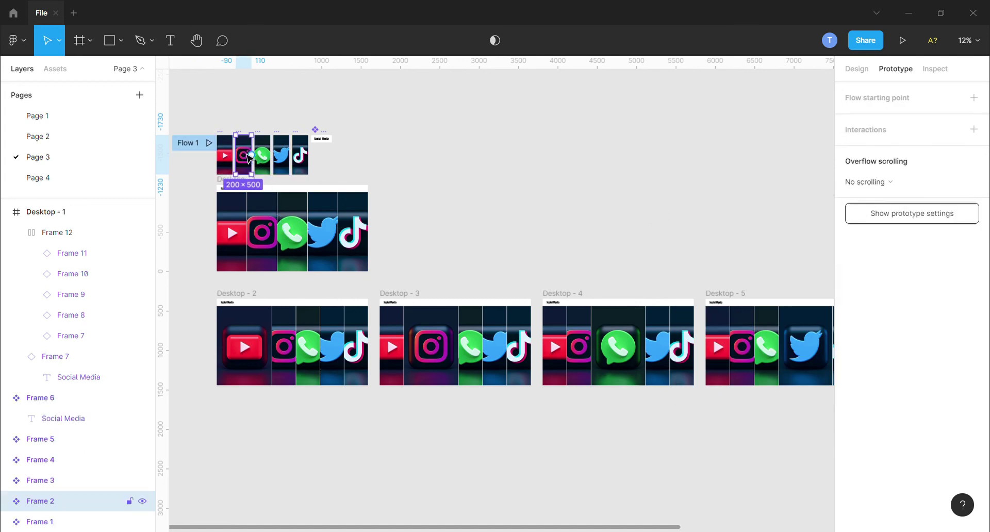
pyautogui.moveTo(251, 155); pyautogui.dragTo(453, 298)
pyautogui.click(728, 181)
pyautogui.click(750, 255)
pyautogui.click(568, 232)
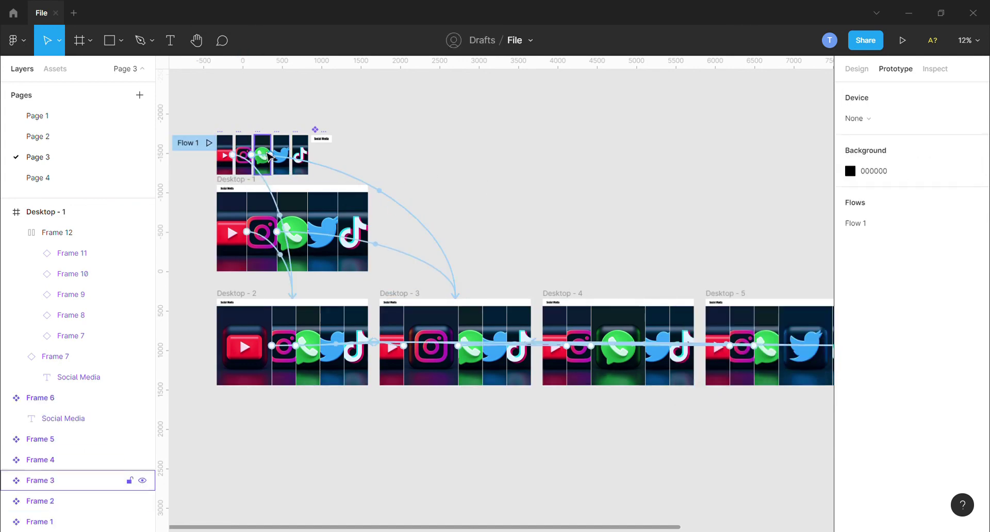
pyautogui.click(41, 480)
pyautogui.moveTo(270, 154); pyautogui.dragTo(658, 307)
pyautogui.click(728, 180)
pyautogui.click(727, 268)
pyautogui.click(676, 188)
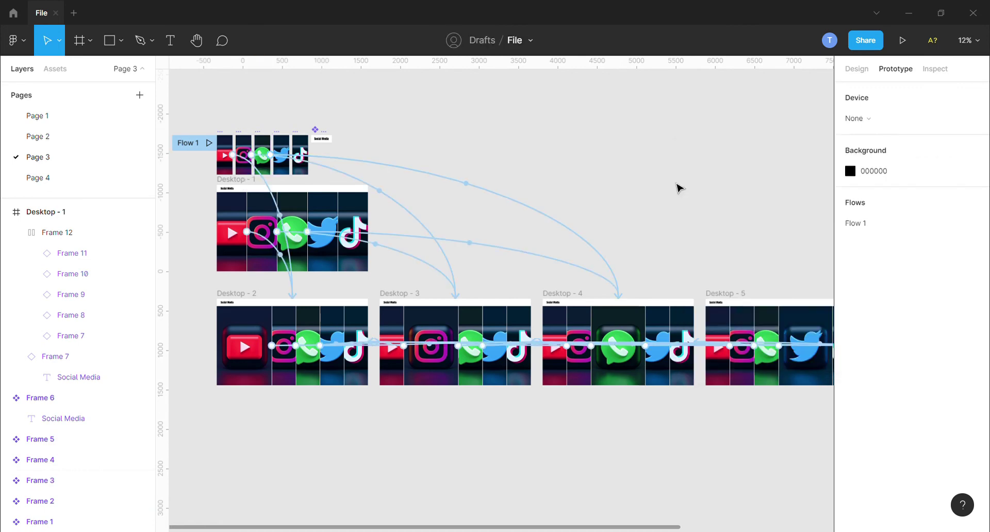
# Step: Link the Twitter and TikTok frames to Desktop - 5 and Desktop - 6 on Mouse enter
pyautogui.hscroll(1, 249, 155)
pyautogui.moveTo(250, 154); pyautogui.dragTo(737, 320)
pyautogui.click(729, 181)
pyautogui.click(727, 268)
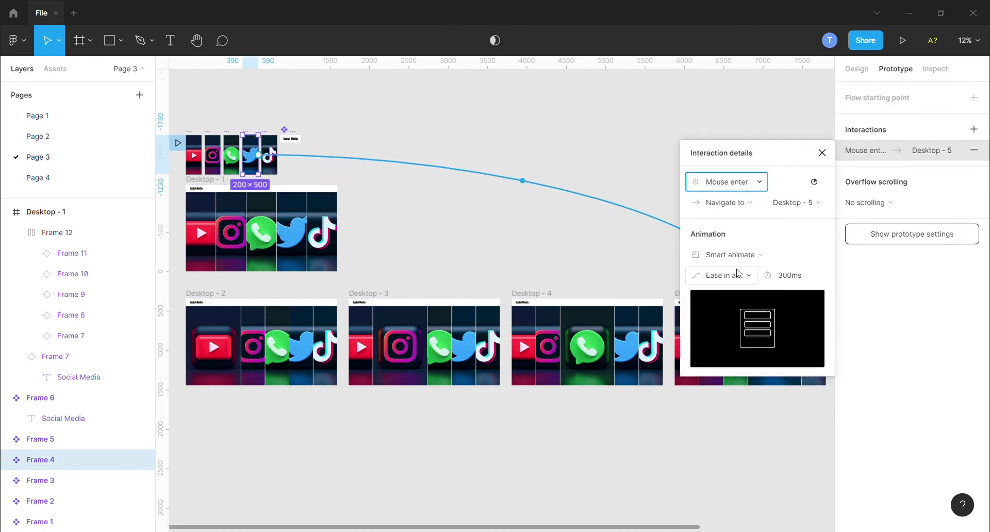
pyautogui.click(690, 179)
pyautogui.click(40, 439)
pyautogui.moveTo(268, 154); pyautogui.dragTo(752, 289)
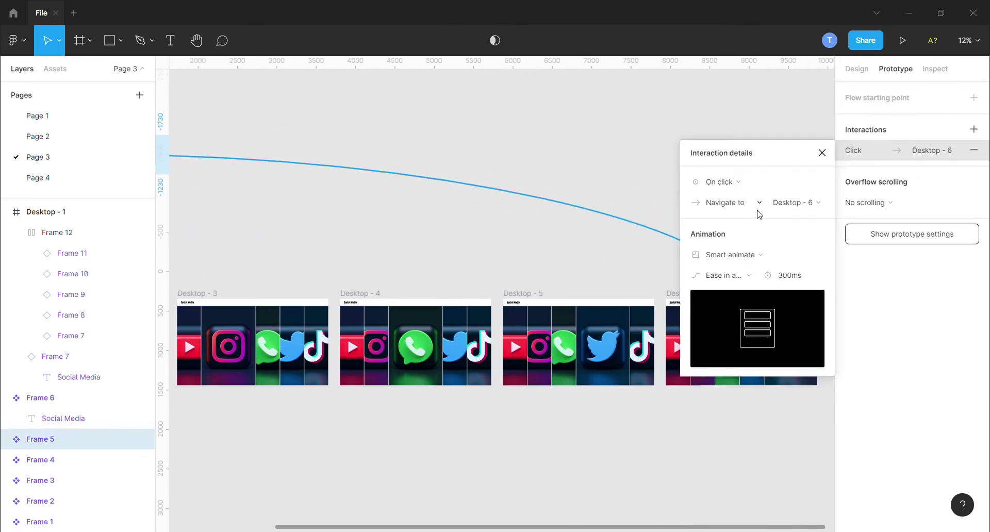
pyautogui.click(725, 180)
pyautogui.click(739, 271)
pyautogui.click(822, 153)
pyautogui.scroll(-5, 314, 294)
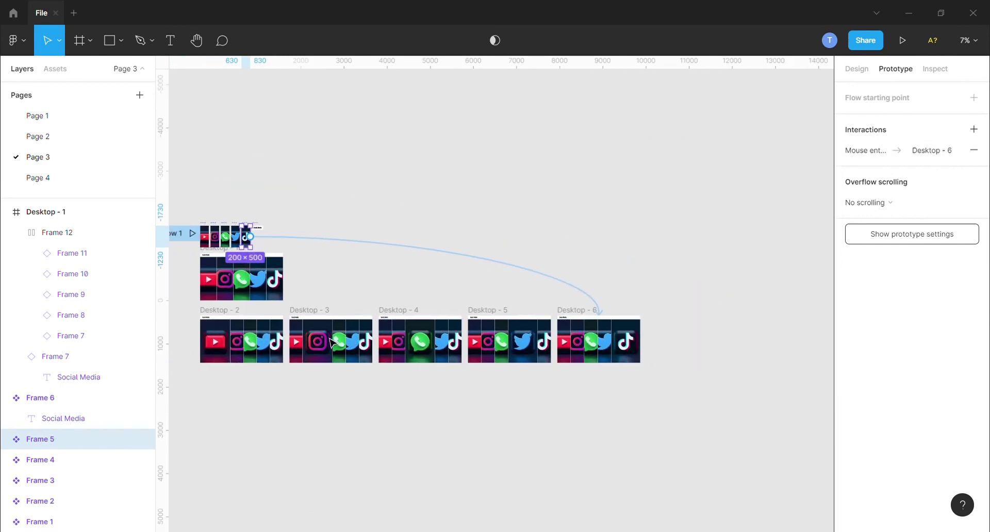
pyautogui.scroll(2, 313, 294)
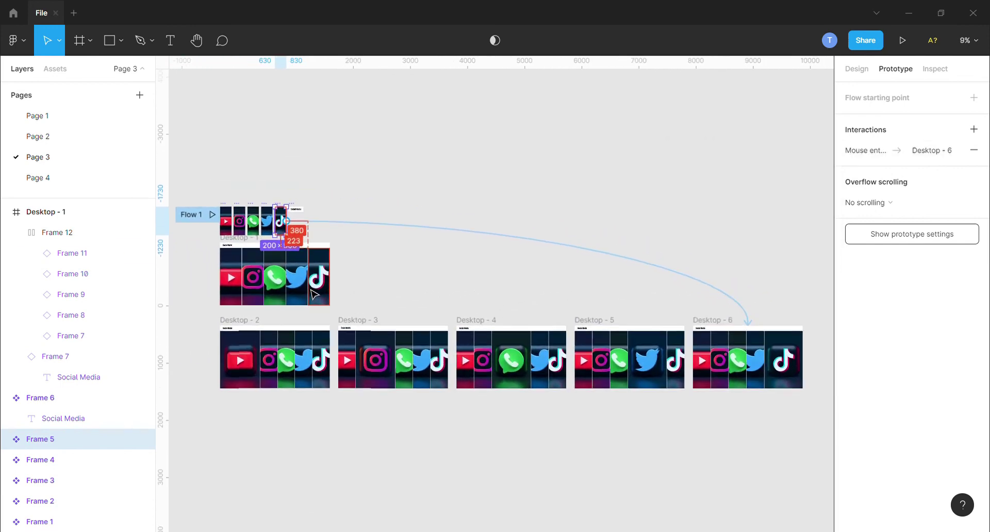
# Step: Link the small Social Media frame back to Desktop - 1 with a Mouse enter trigger
pyautogui.click(309, 213)
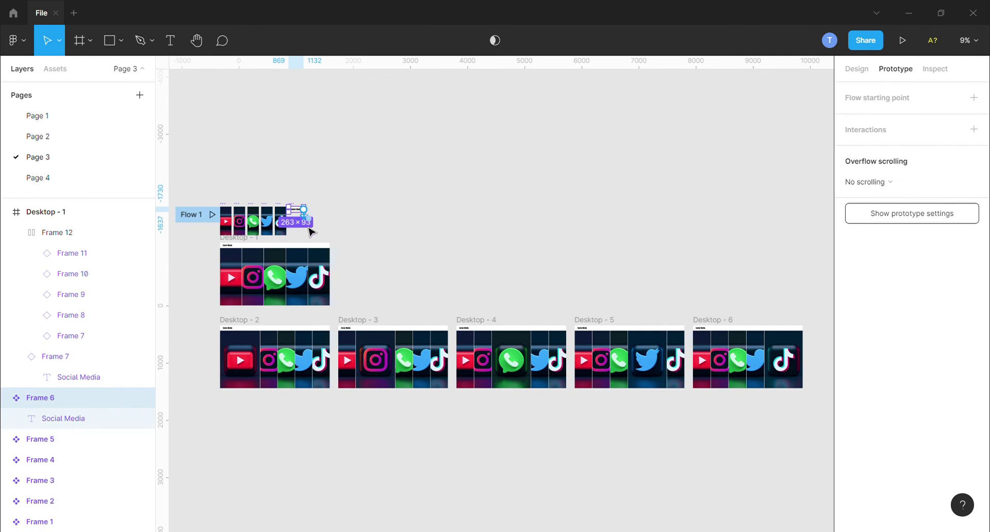
pyautogui.moveTo(307, 212); pyautogui.dragTo(303, 255)
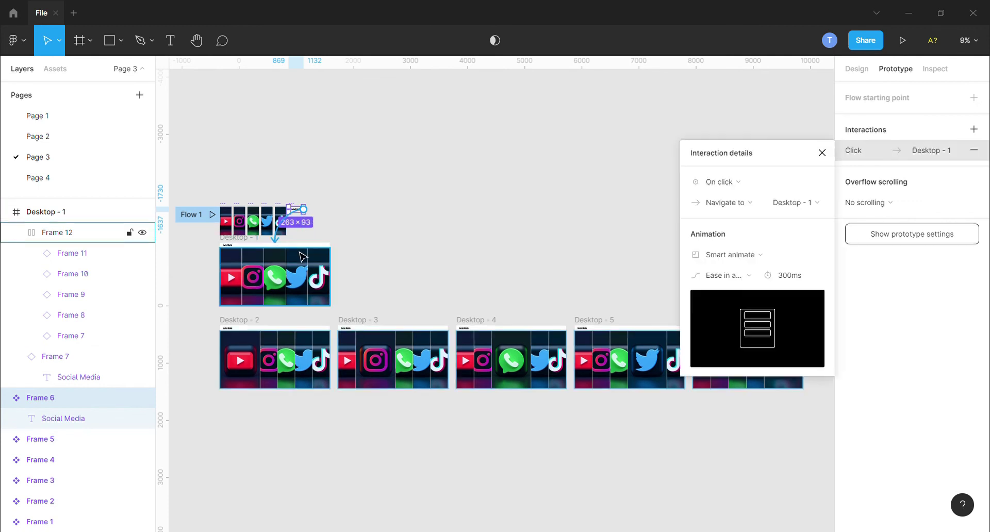
pyautogui.click(735, 183)
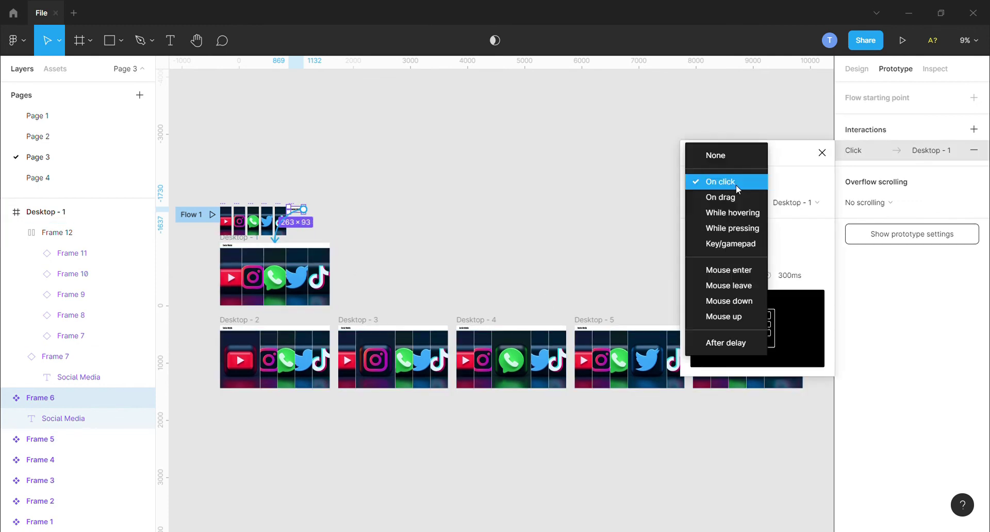
pyautogui.click(732, 264)
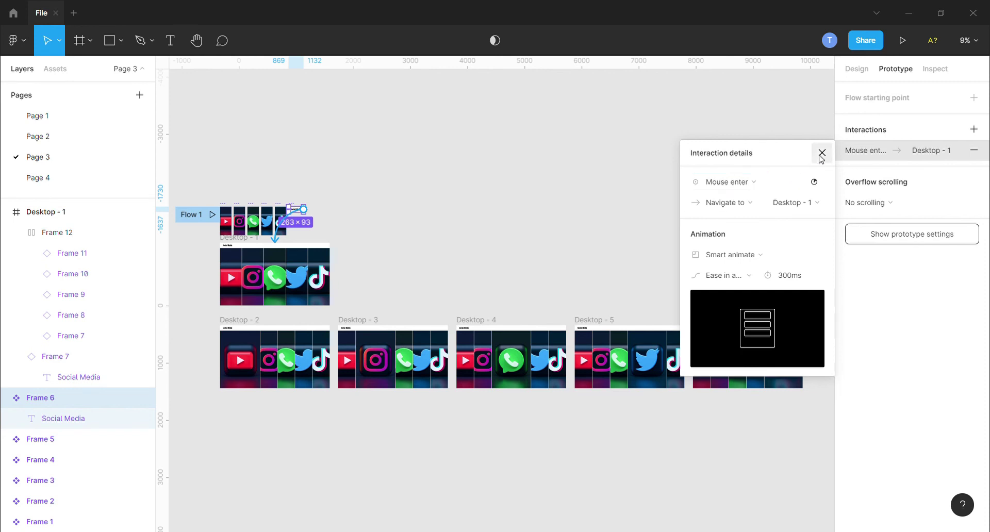
pyautogui.click(821, 154)
pyautogui.moveTo(193, 215)
pyautogui.mouseDown()
pyautogui.moveTo(195, 264)
pyautogui.moveTo(189, 258)
pyautogui.mouseUp()
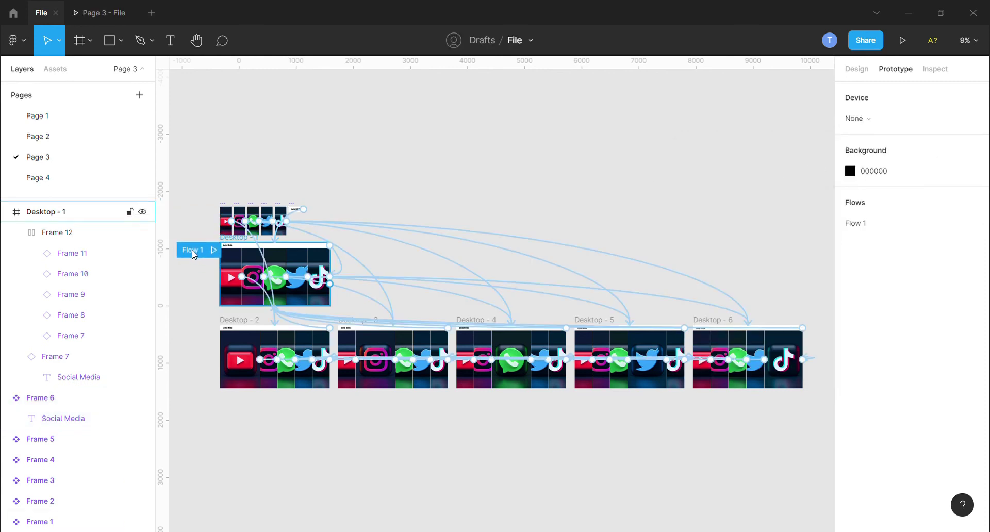
# Step: Select and deselect Desktop - 1 to review all the wired hover links
pyautogui.click(455, 172)
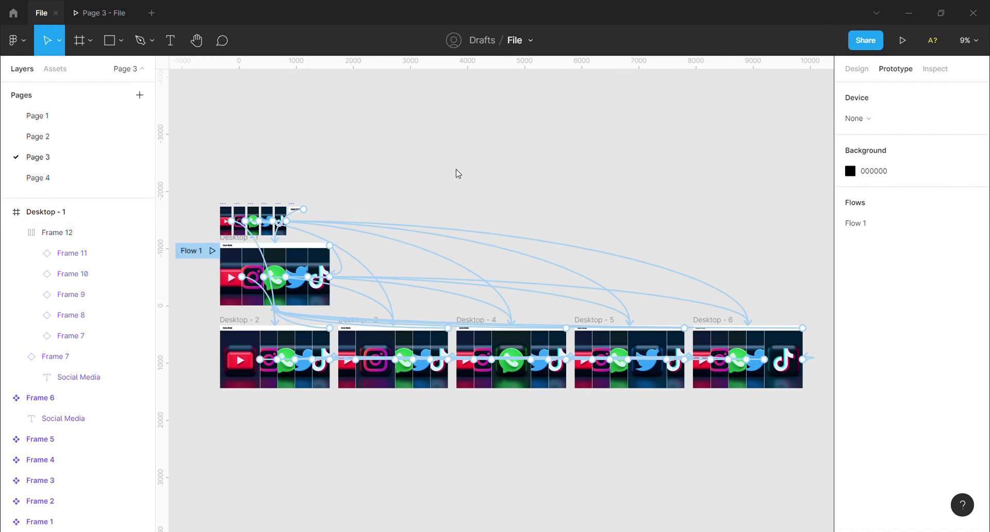
pyautogui.click(227, 275)
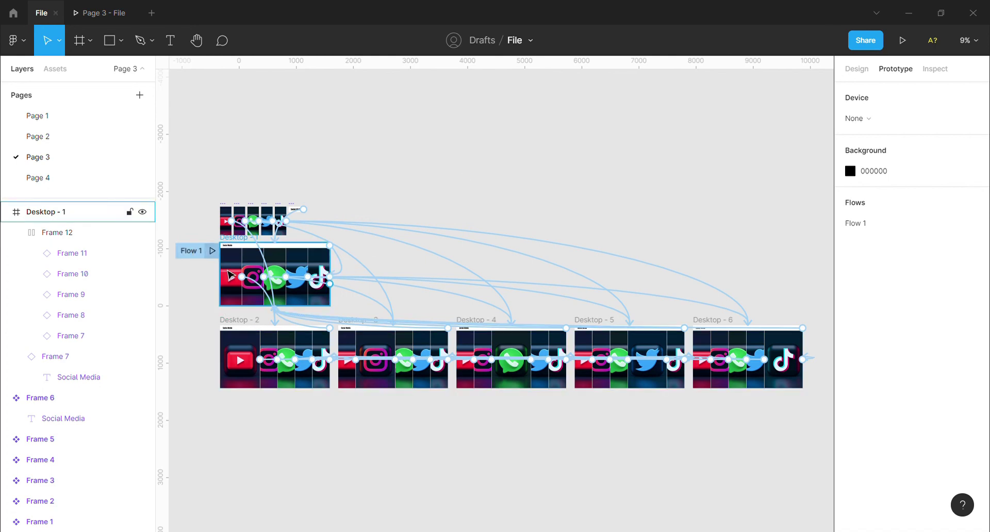
pyautogui.click(386, 281)
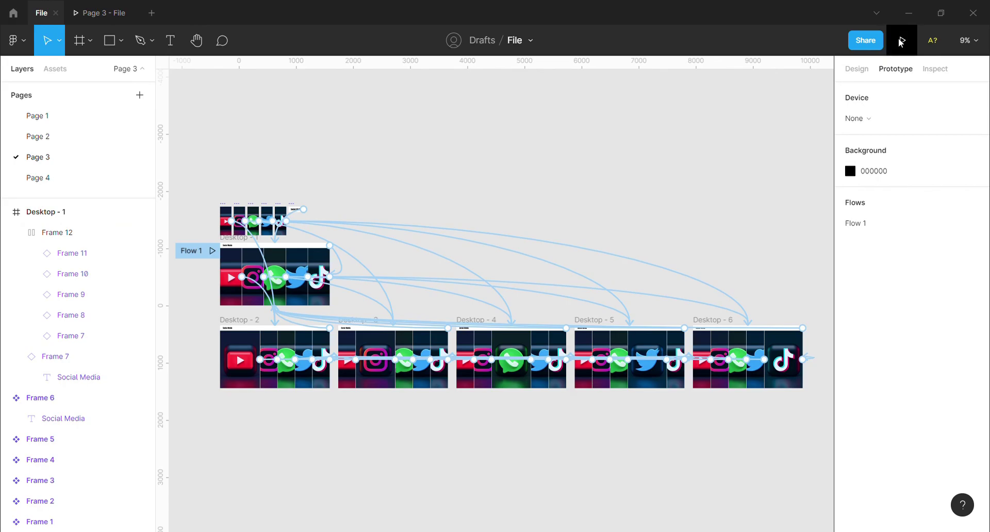